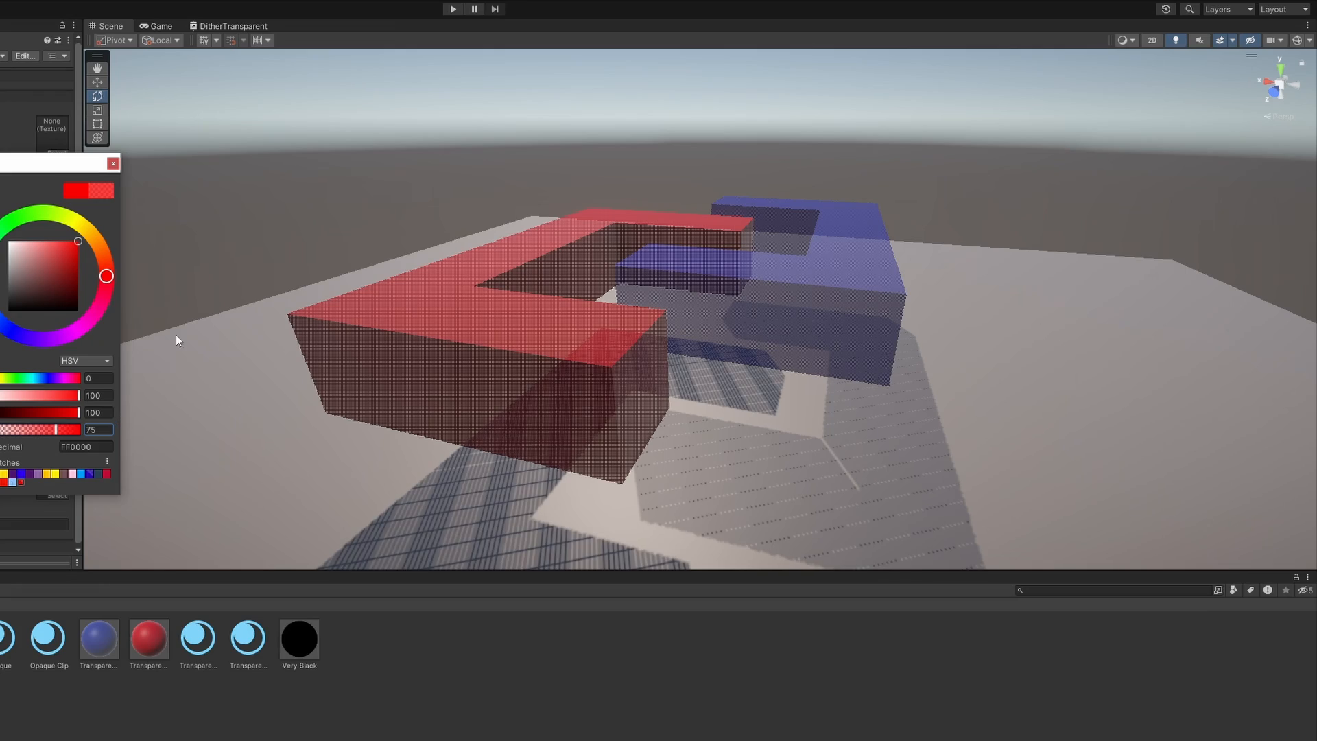
- Close the color picker and view the overlapping red and blue transparent blocks from another angle
left_click(113, 164)
right_click_drag(556, 243, 72, 220)
key("e")
key("q")
key("d")
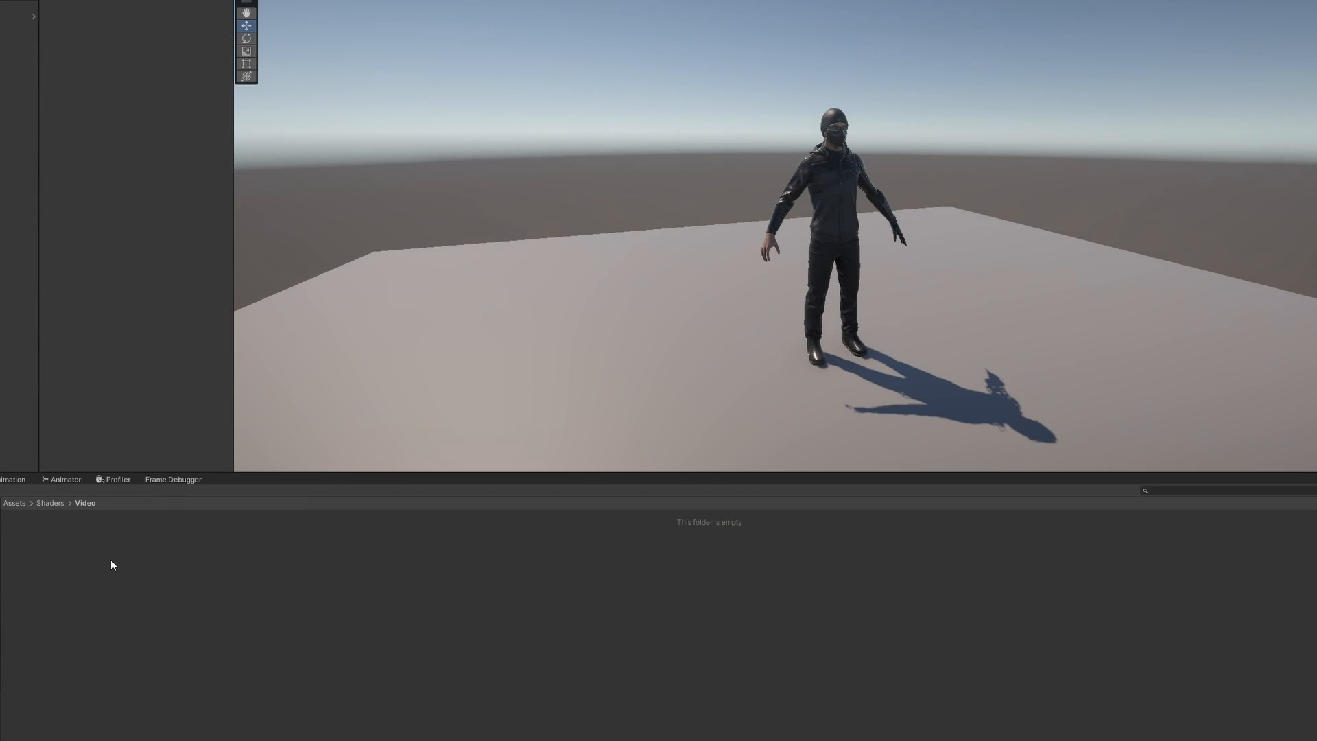
- Create a URP Lit Shader Graph named DitherTransparency in the Video folder
right_click(113, 563)
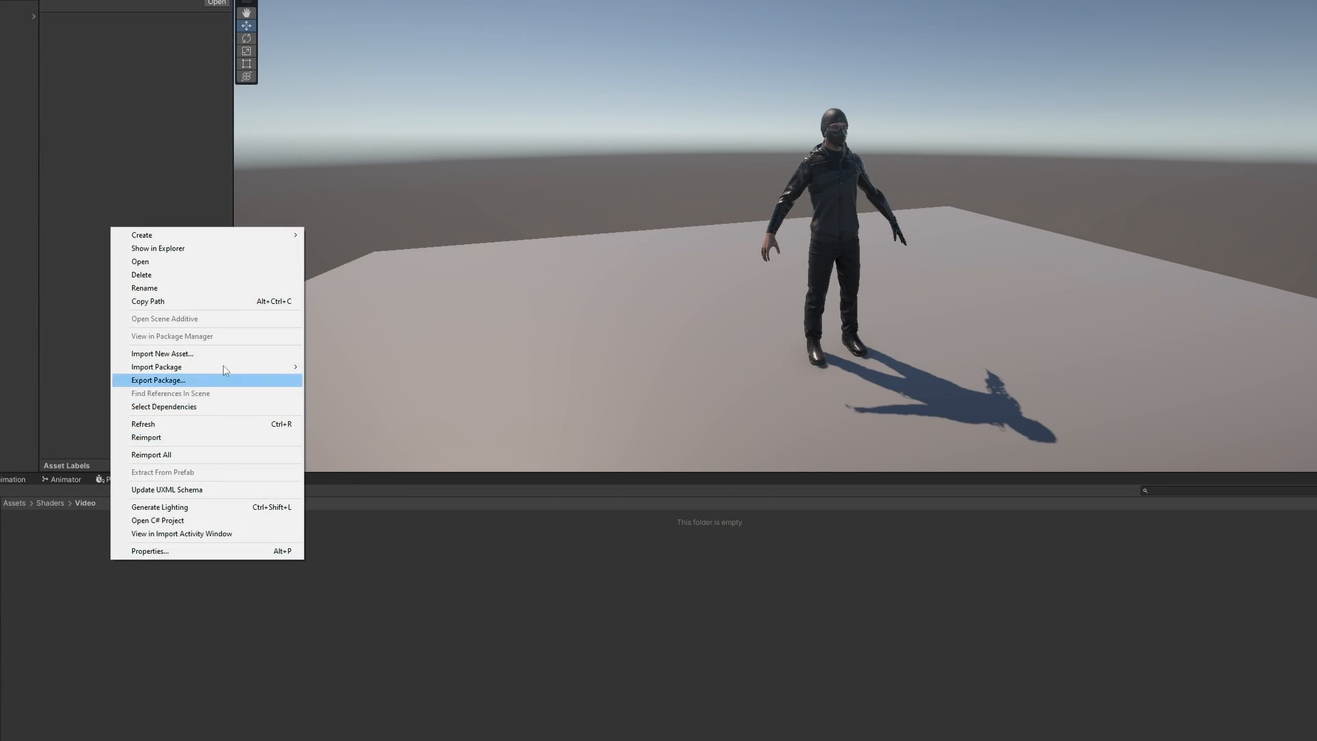
mouse_move(261, 234)
mouse_move(365, 229)
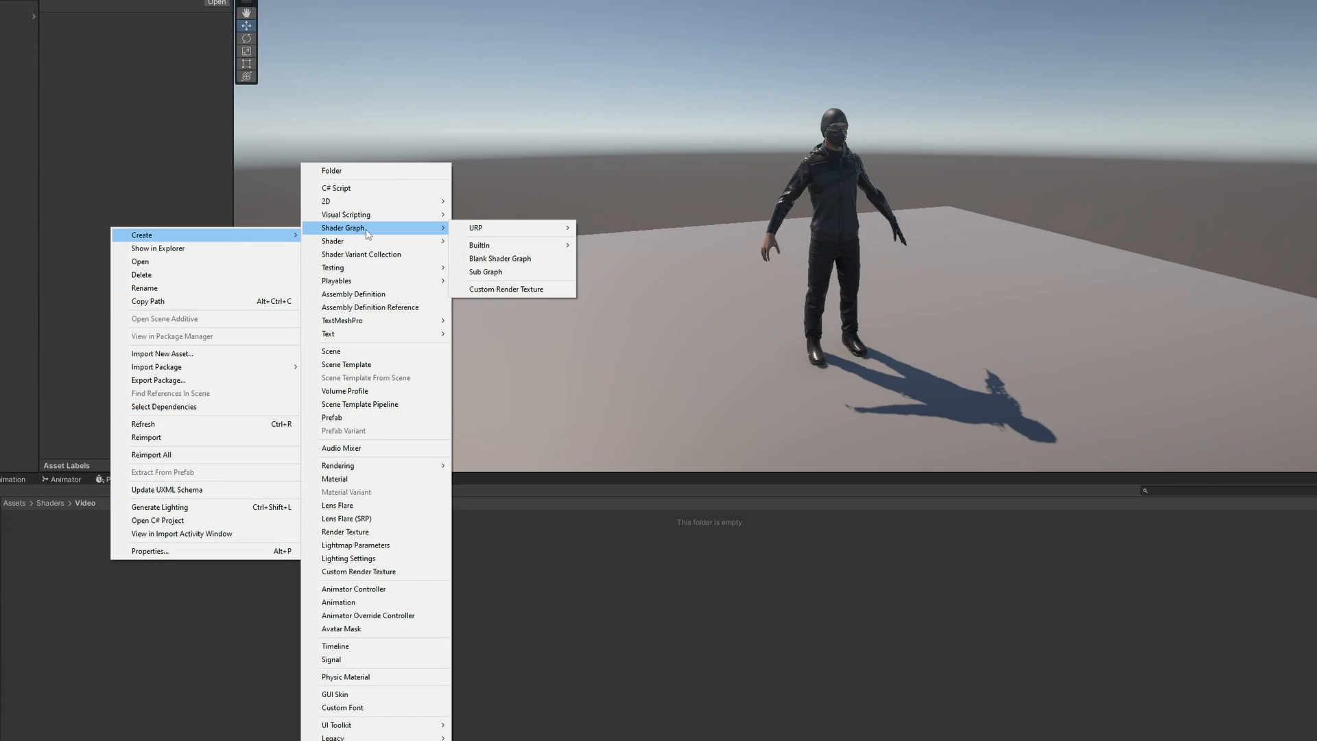
mouse_move(520, 228)
left_click(602, 228)
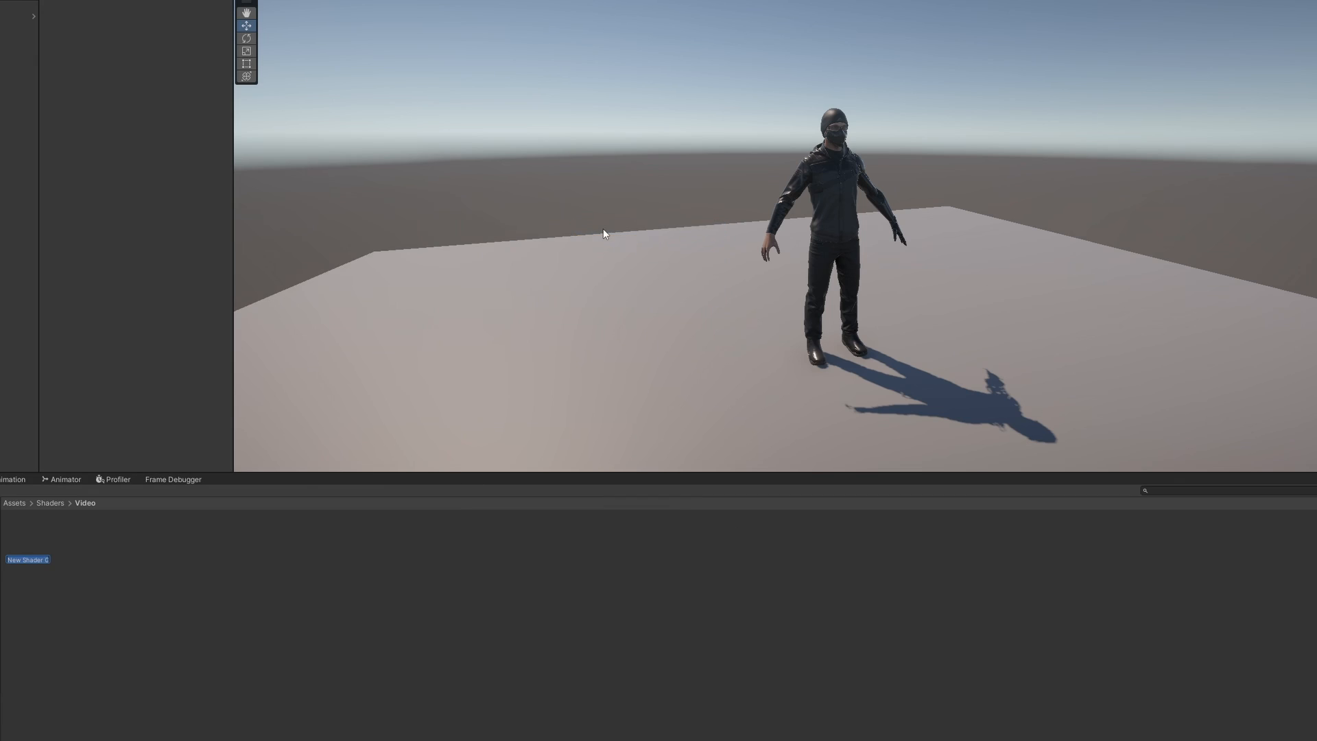
type("Dither Transpa")
type("rency")
key("Return")
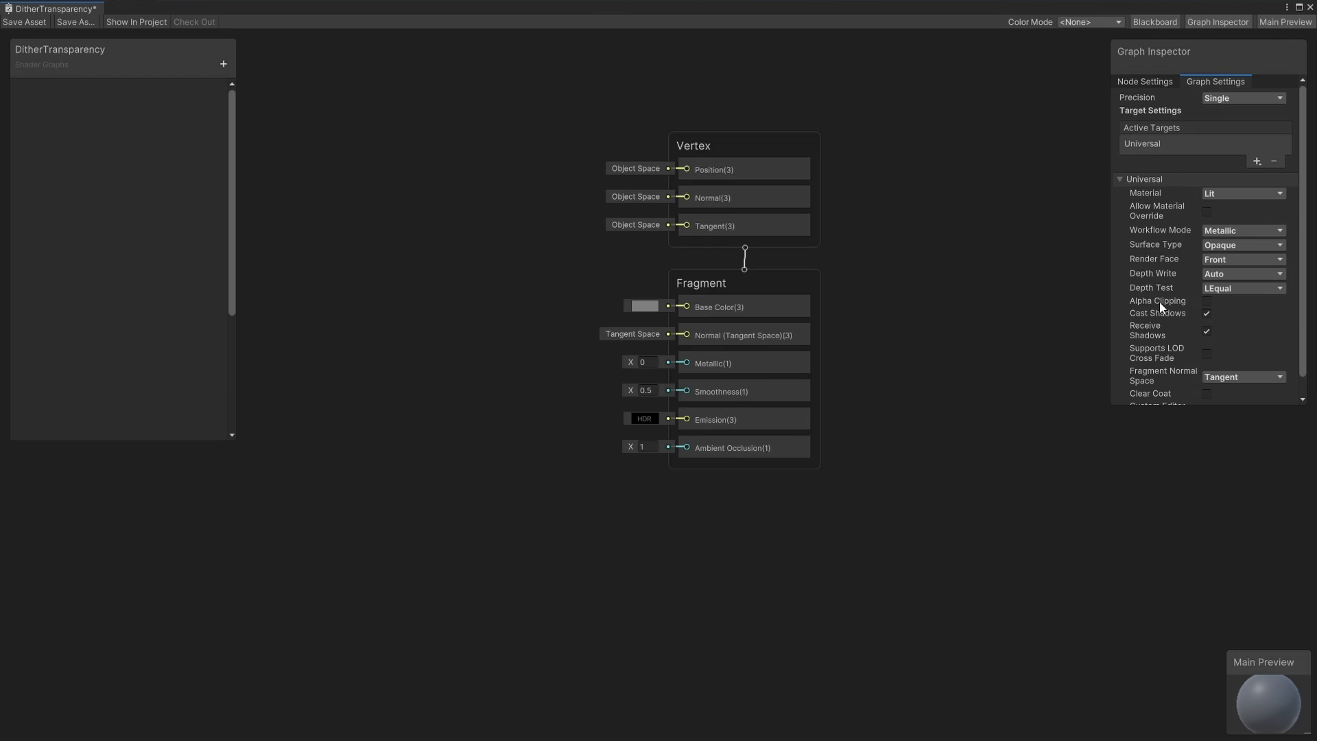
- Enable alpha clipping for the shader graph and keep its surface type set to Opaque
left_click(1206, 301)
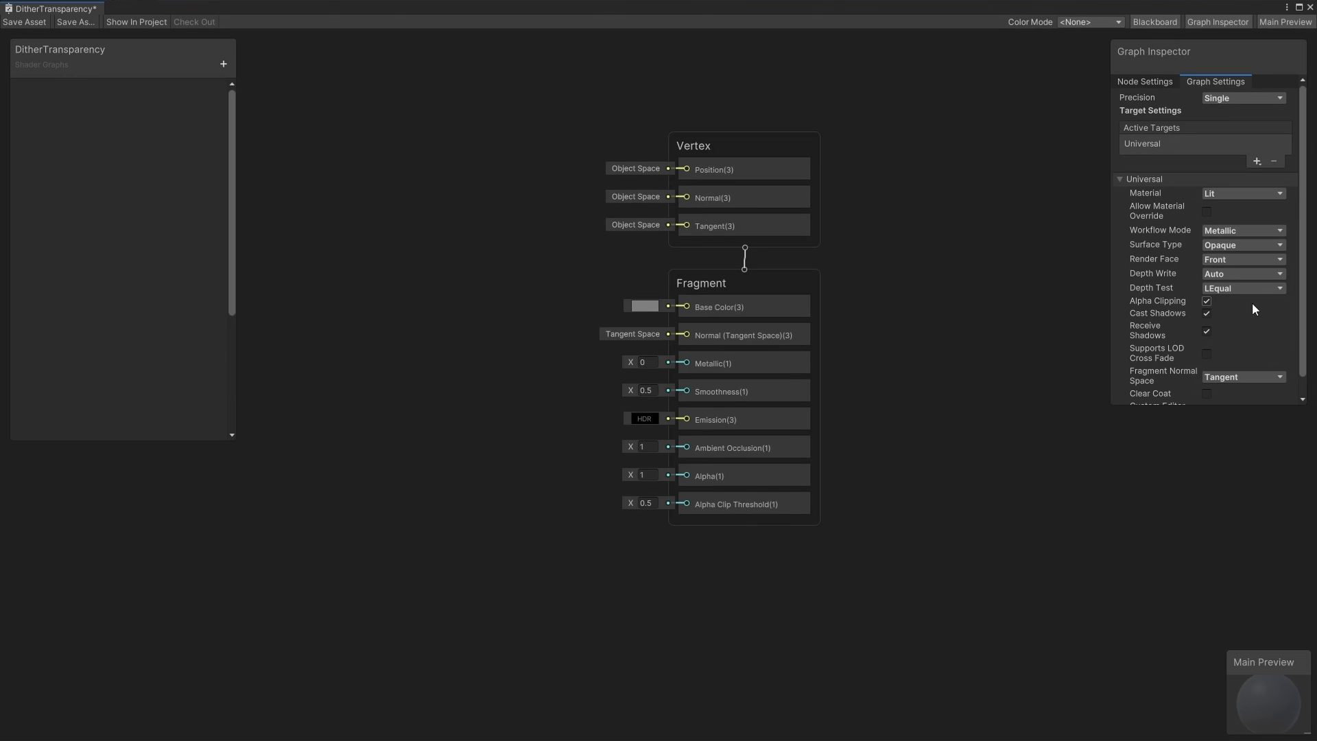
left_click(768, 503)
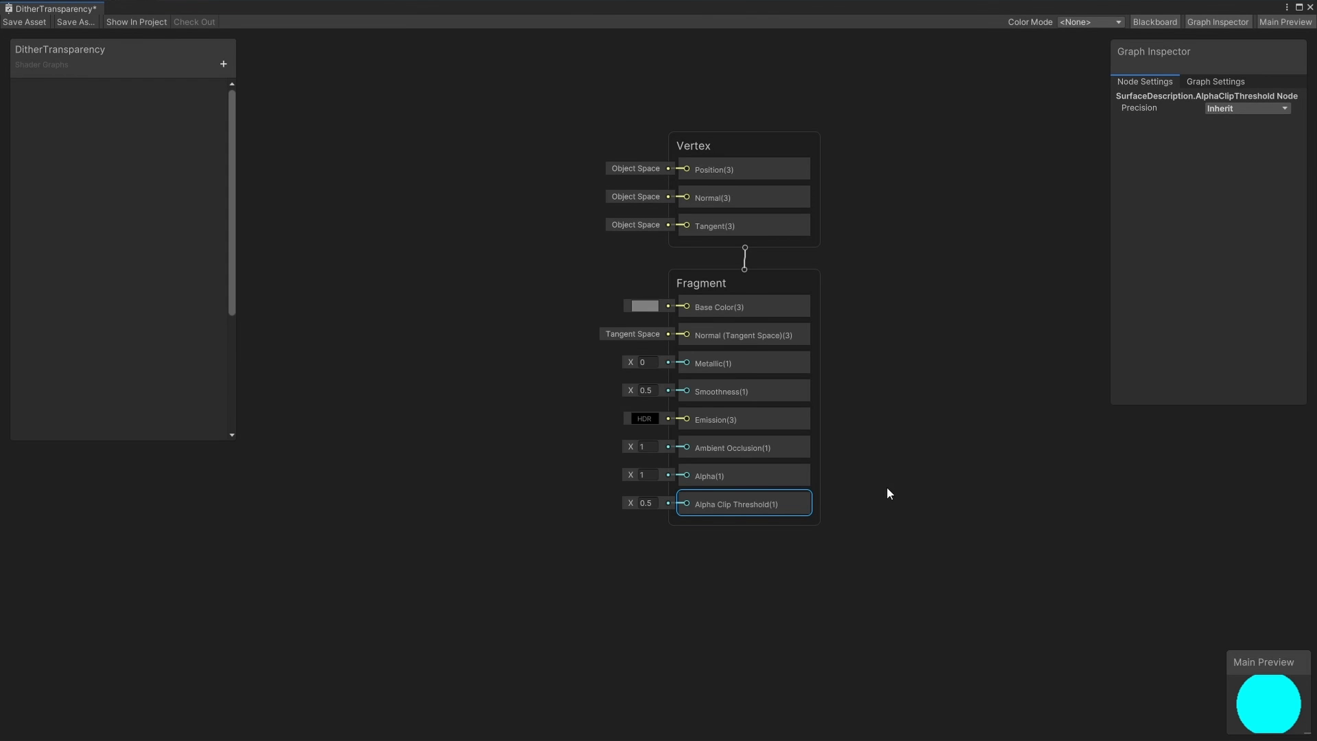
left_click(1213, 82)
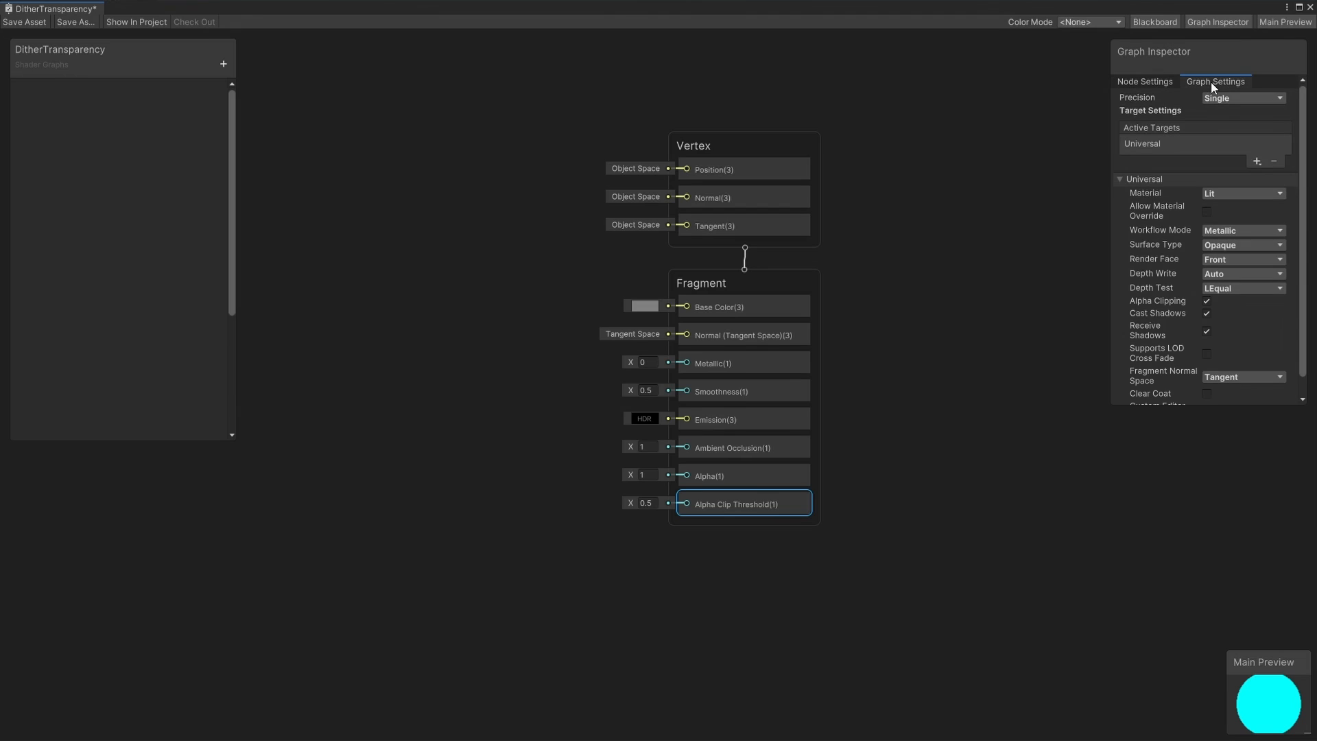
left_click(1242, 248)
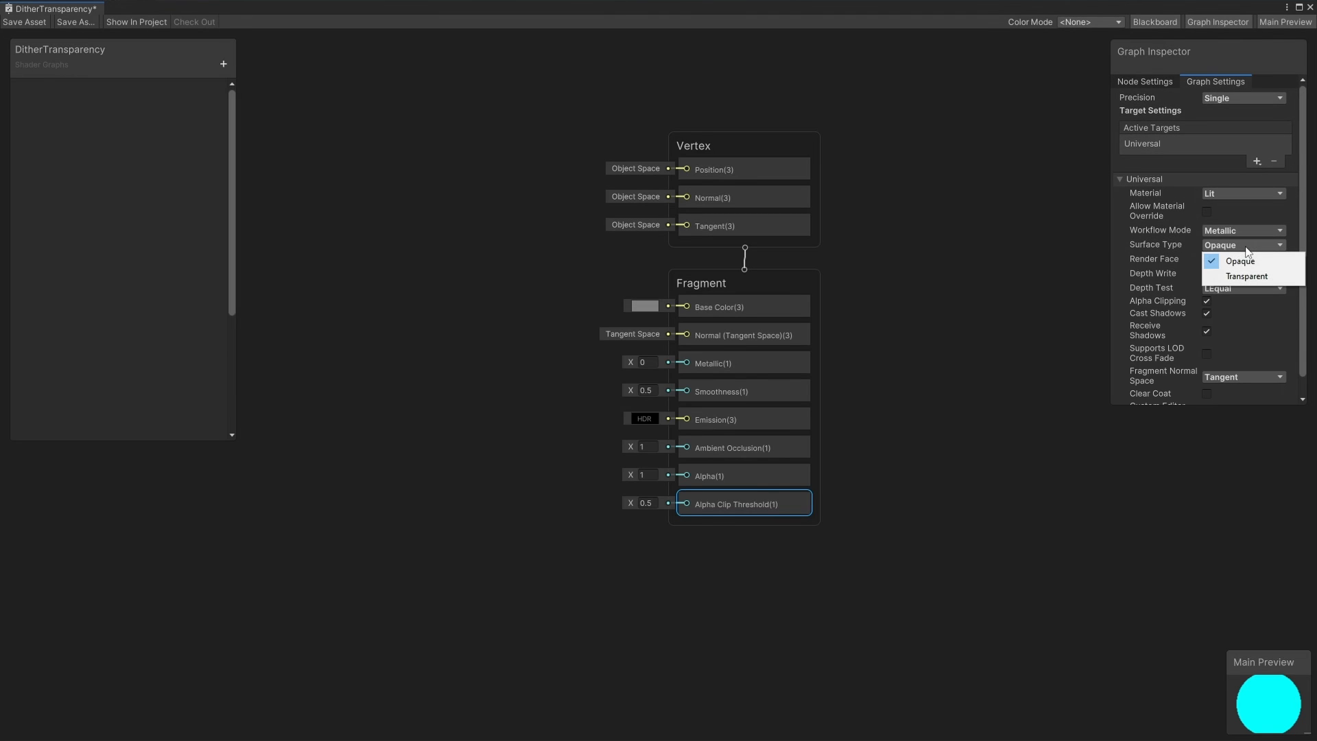
left_click(1240, 260)
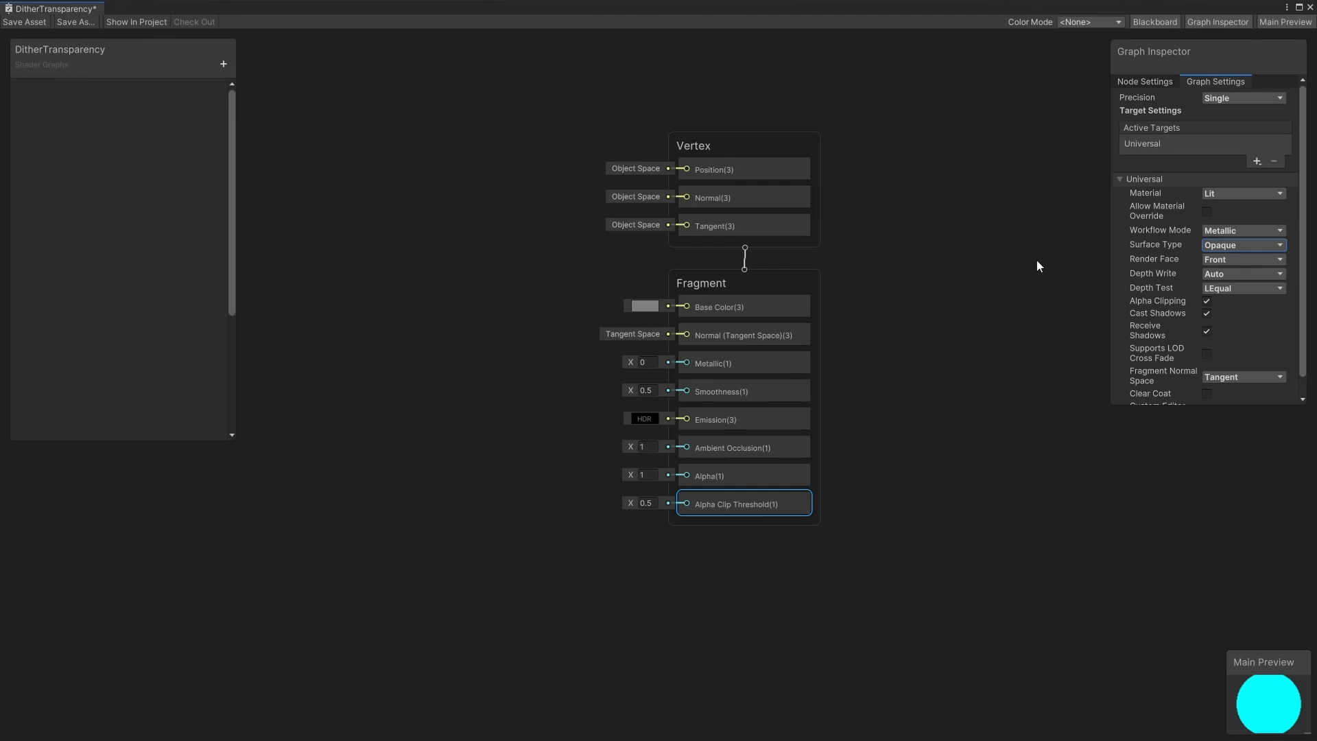
left_click(418, 348)
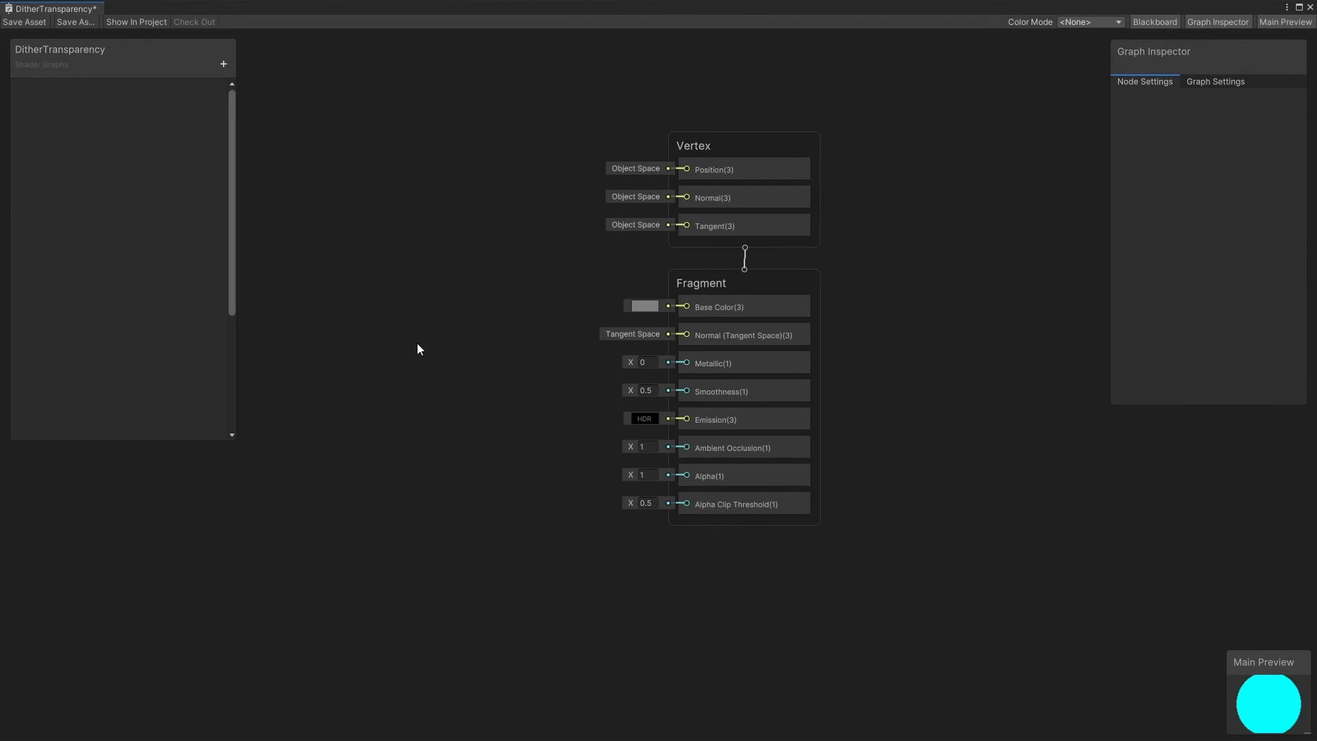
- Add a Texture 2D property named Base Texture to the shader graph
left_click(223, 64)
left_click(278, 205)
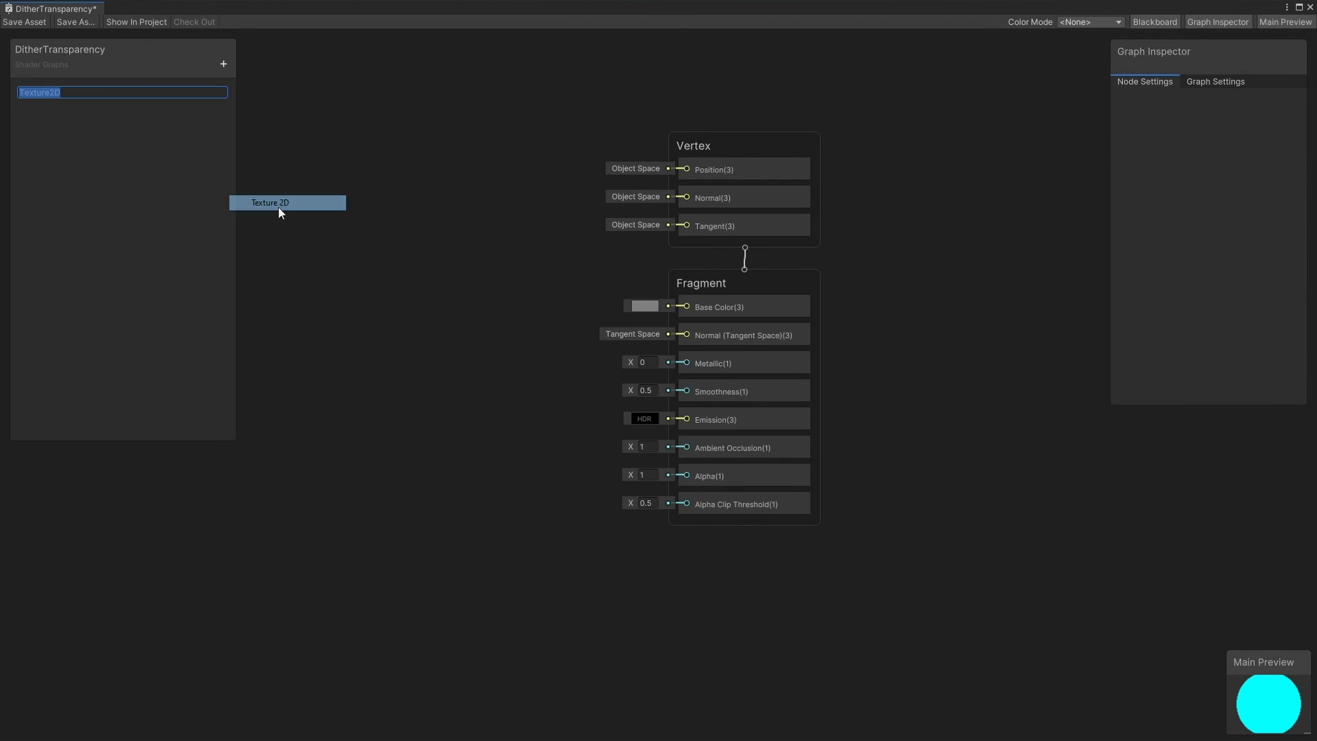
type("Base Te")
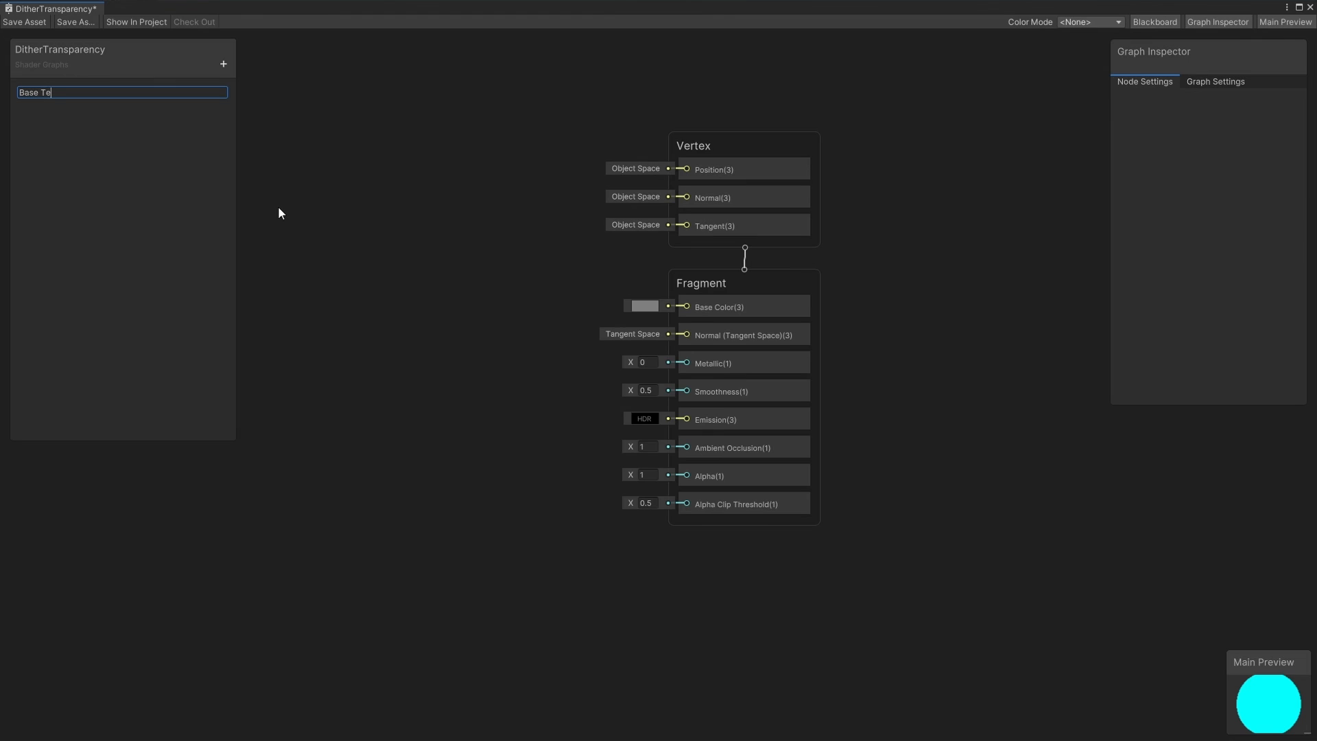
type("xture")
key("Return")
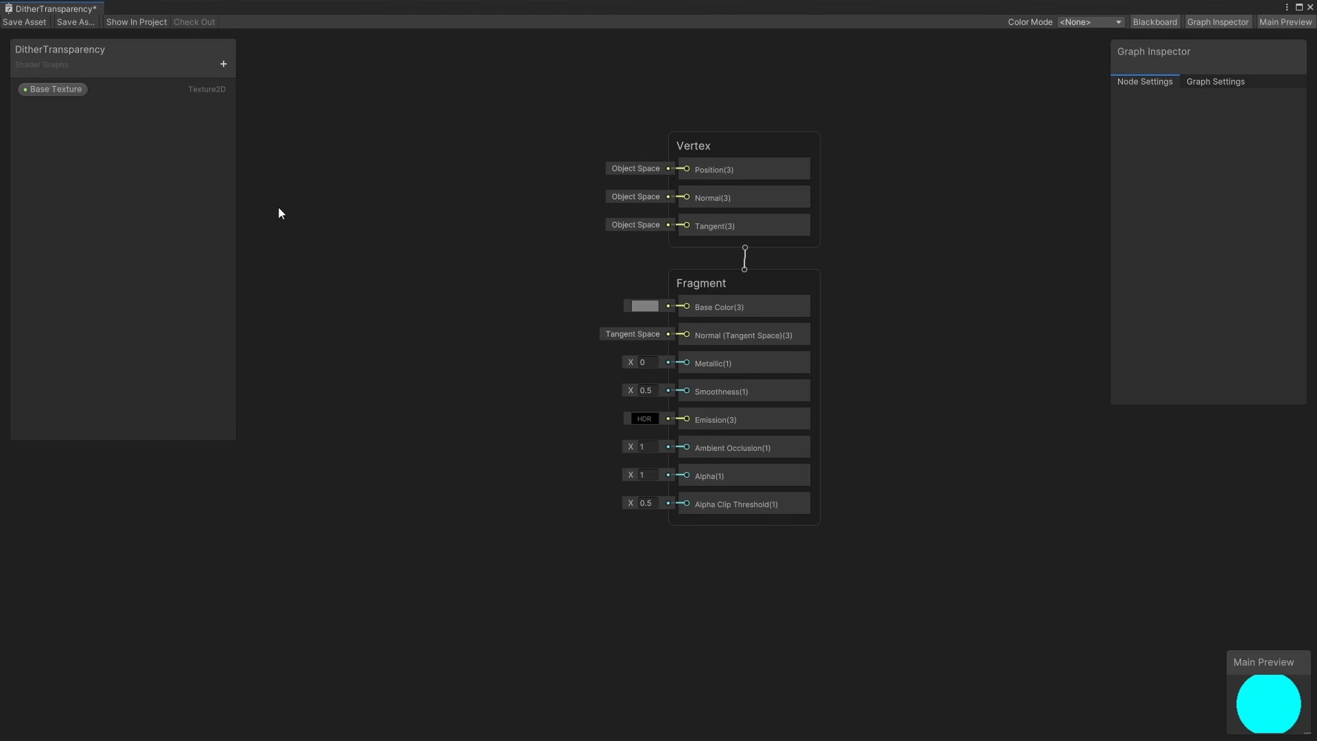
- Add a Color property named Base Color to the shader graph
left_click(222, 64)
left_click(251, 149)
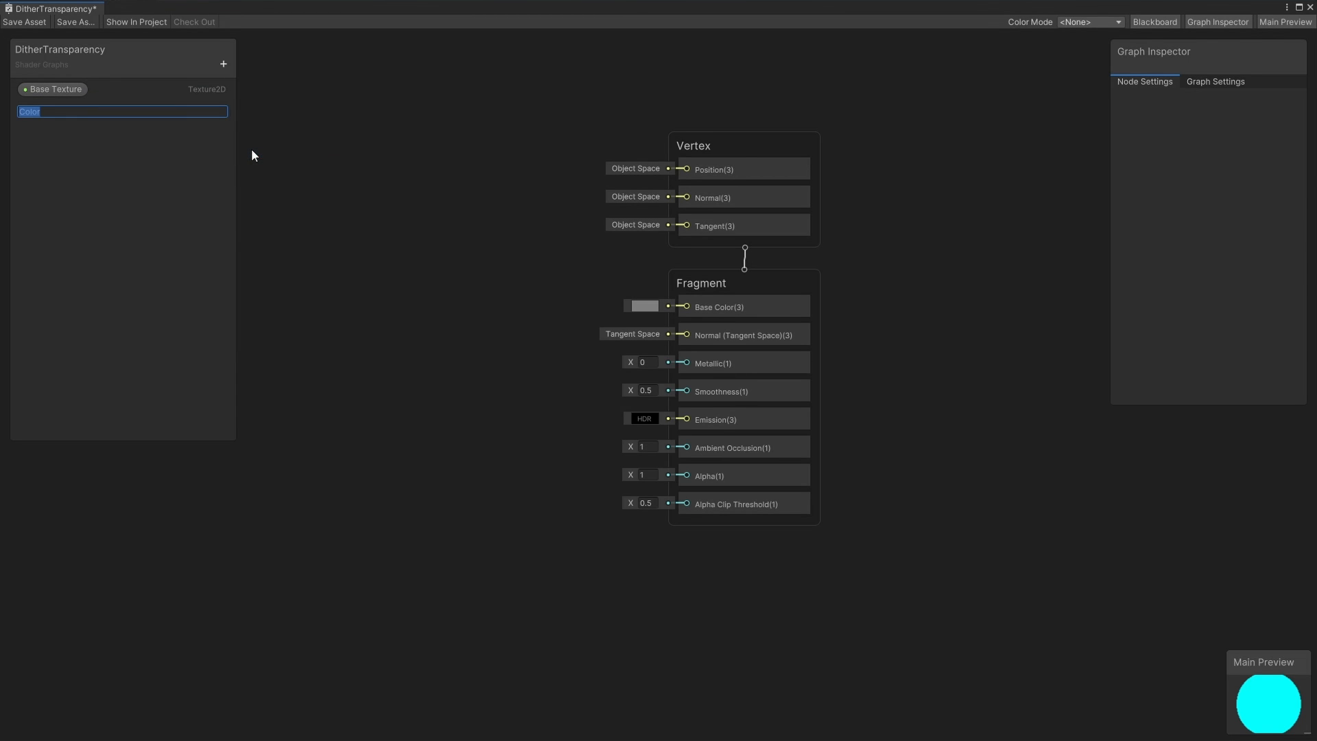
type("Base Color")
key("Return")
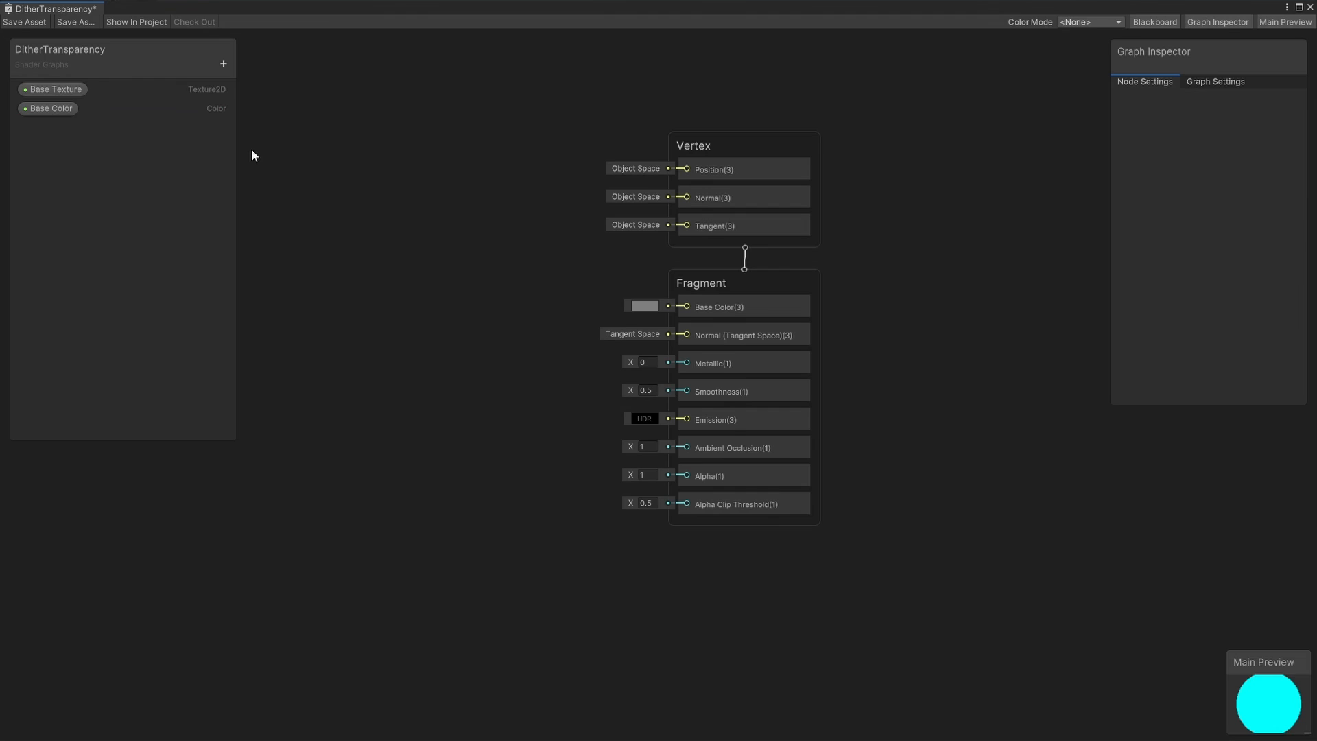
- Place the Base Texture property in the graph, feed it into a new Sample Texture 2D node, and shift both nodes away from the master stack
middle_click_drag(357, 241, 580, 244)
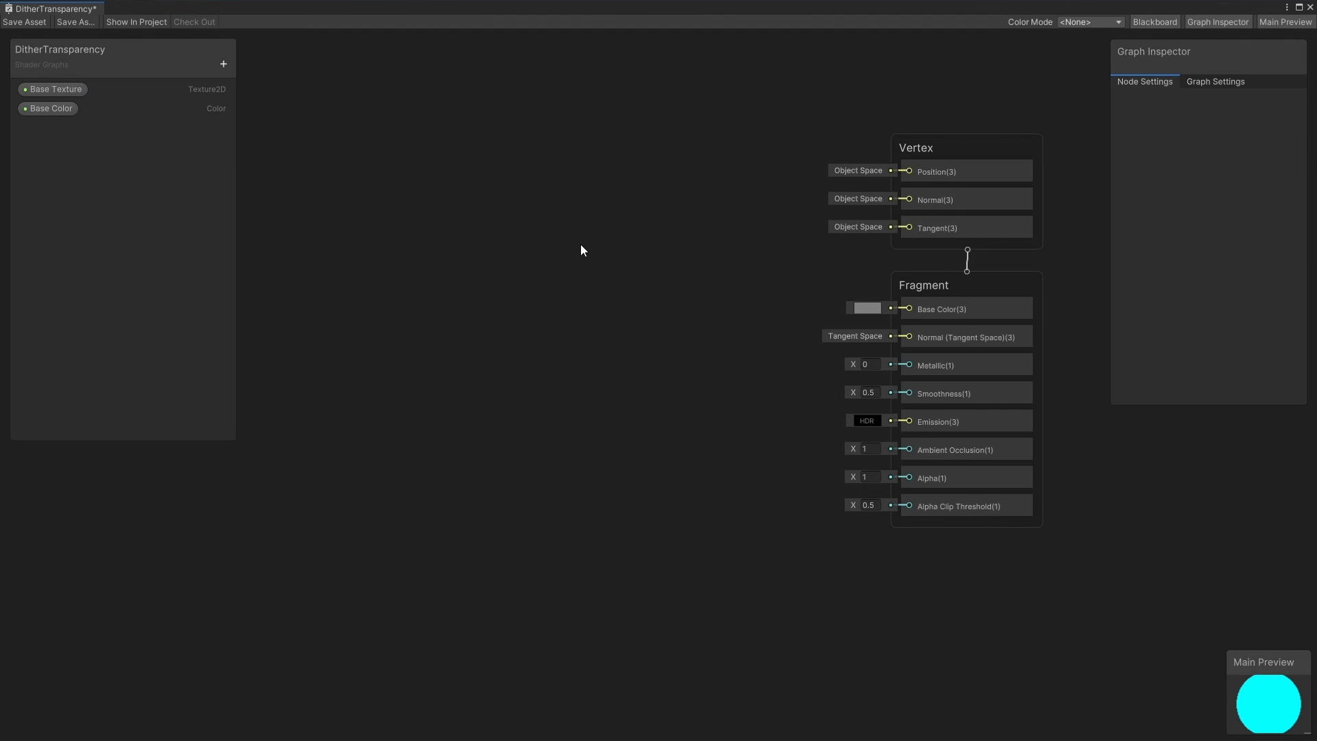
left_click_drag(69, 89, 370, 236)
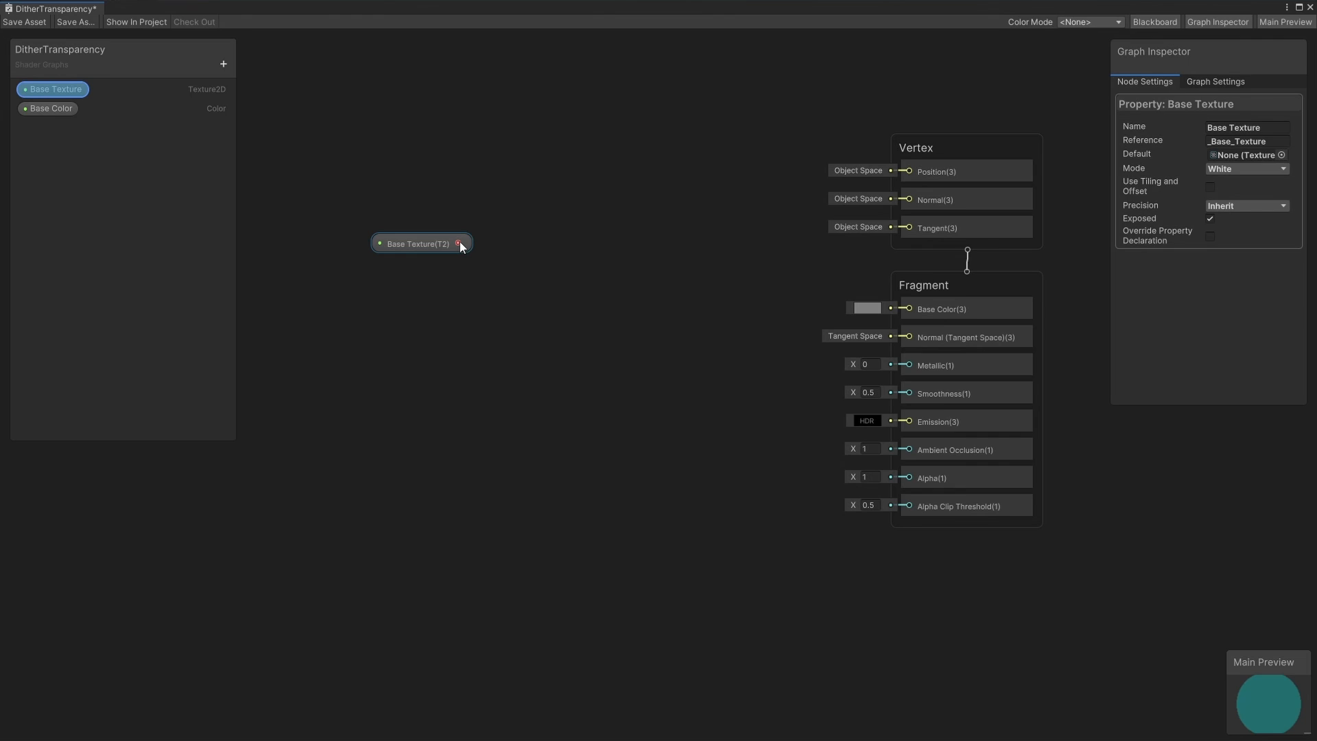
left_click_drag(458, 243, 505, 245)
type("sample")
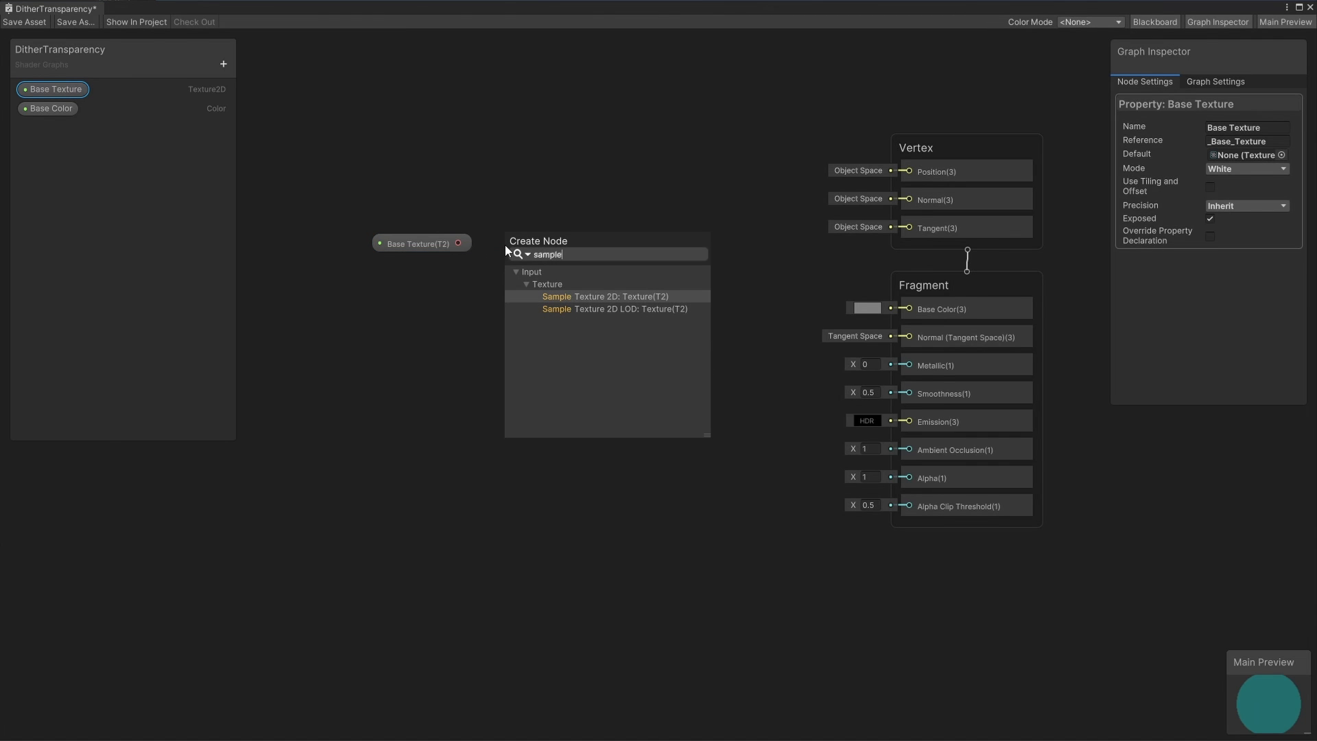
left_click(608, 297)
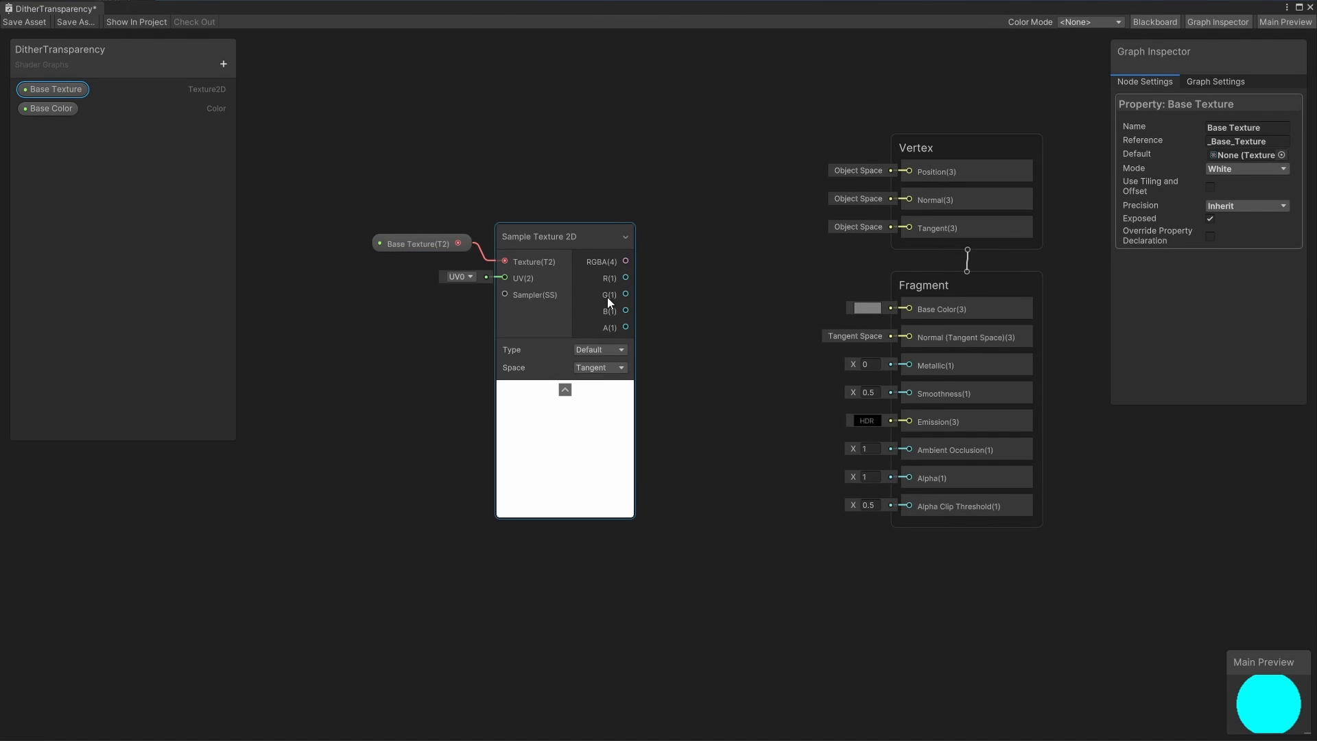
left_click_drag(394, 200, 474, 263)
left_click(488, 236)
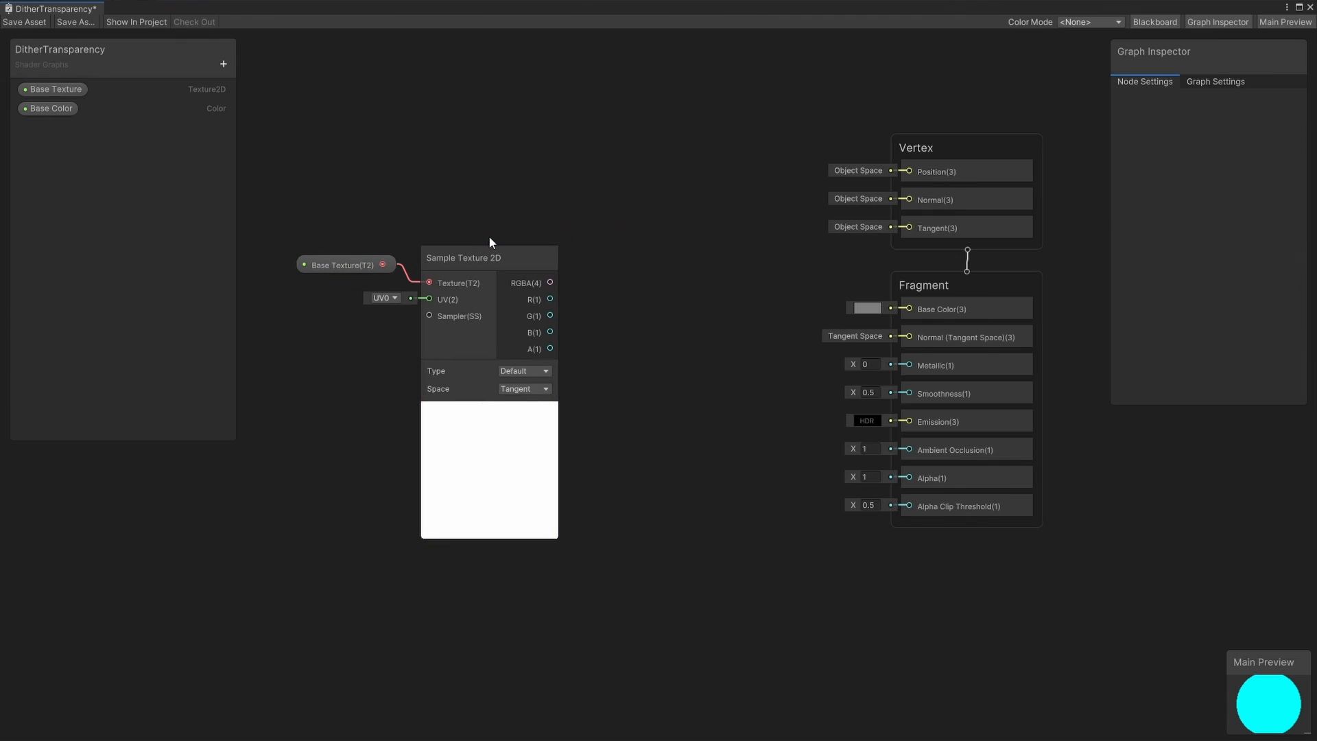
- Multiply the Base Color property by the sampled texture's RGBA and connect the result to the fragment Base Color, collapsing the Multiply preview
left_click_drag(33, 110, 590, 241)
type("mul")
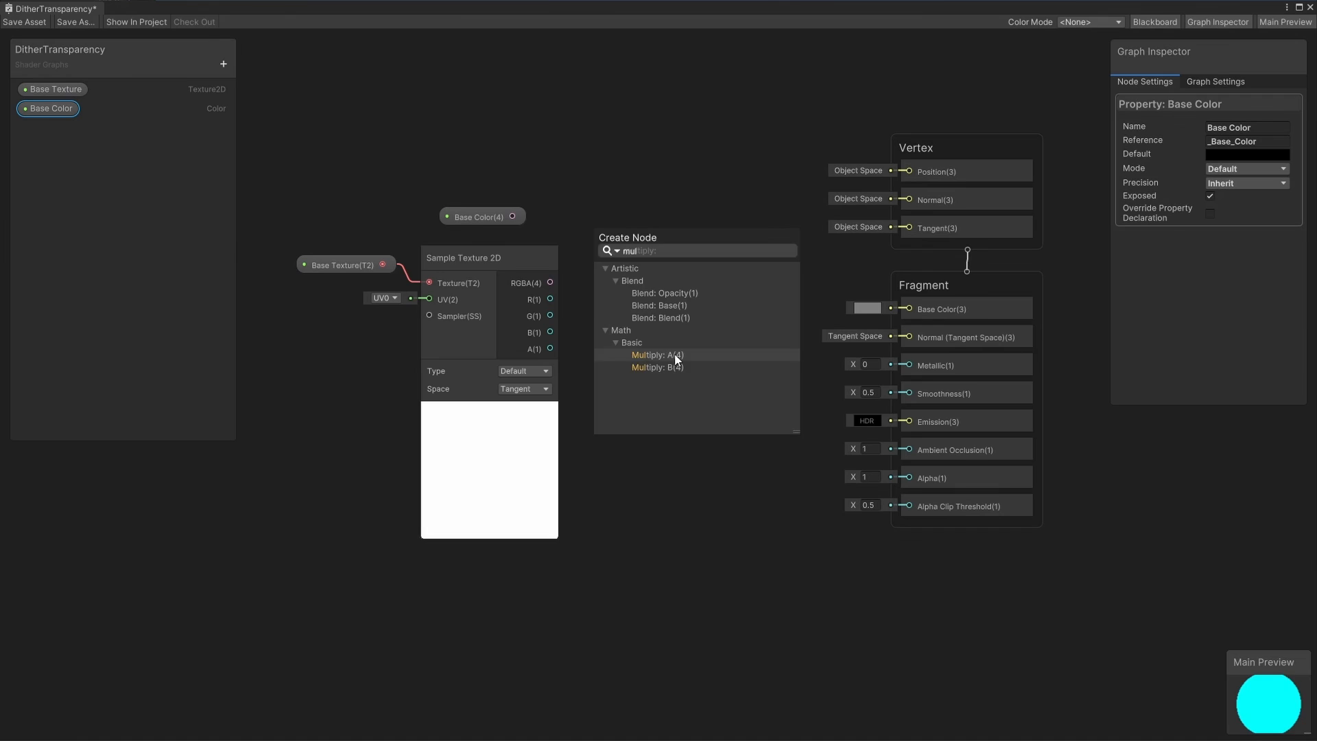
left_click(677, 356)
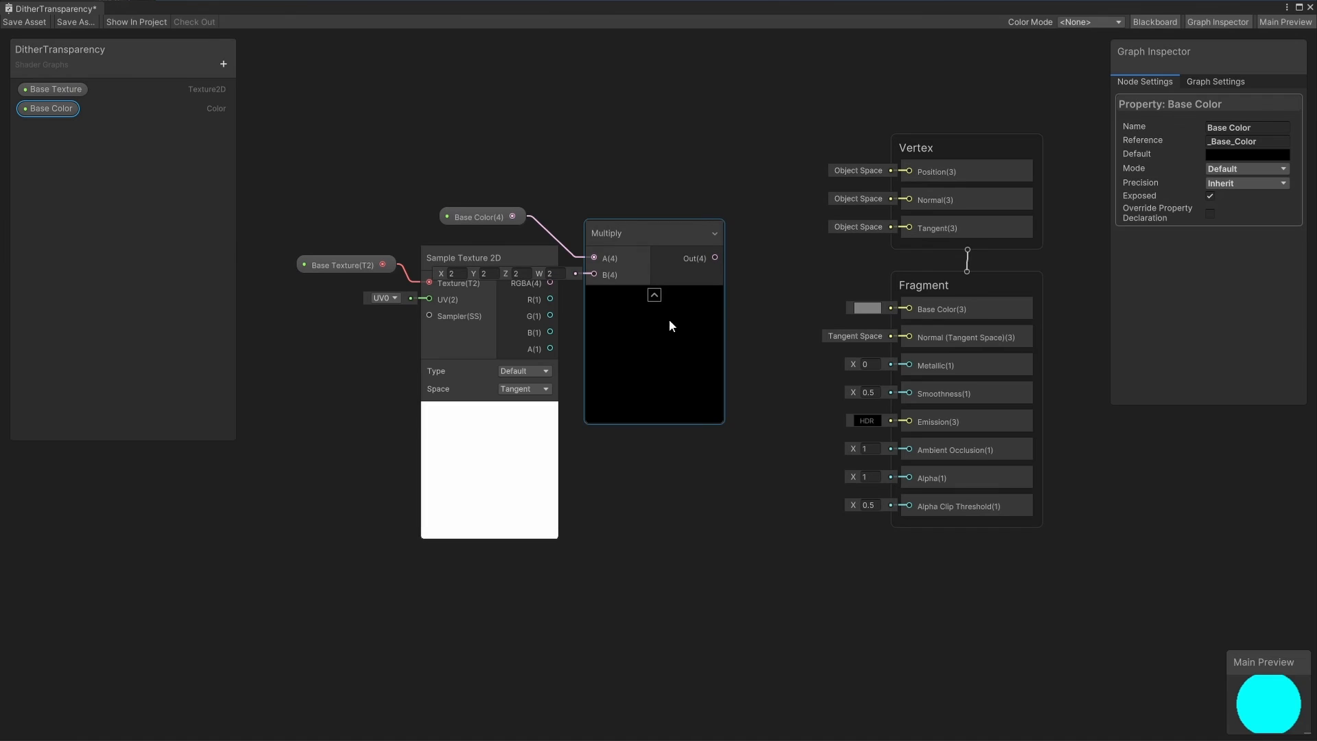
left_click(655, 296)
left_click_drag(550, 282, 918, 304)
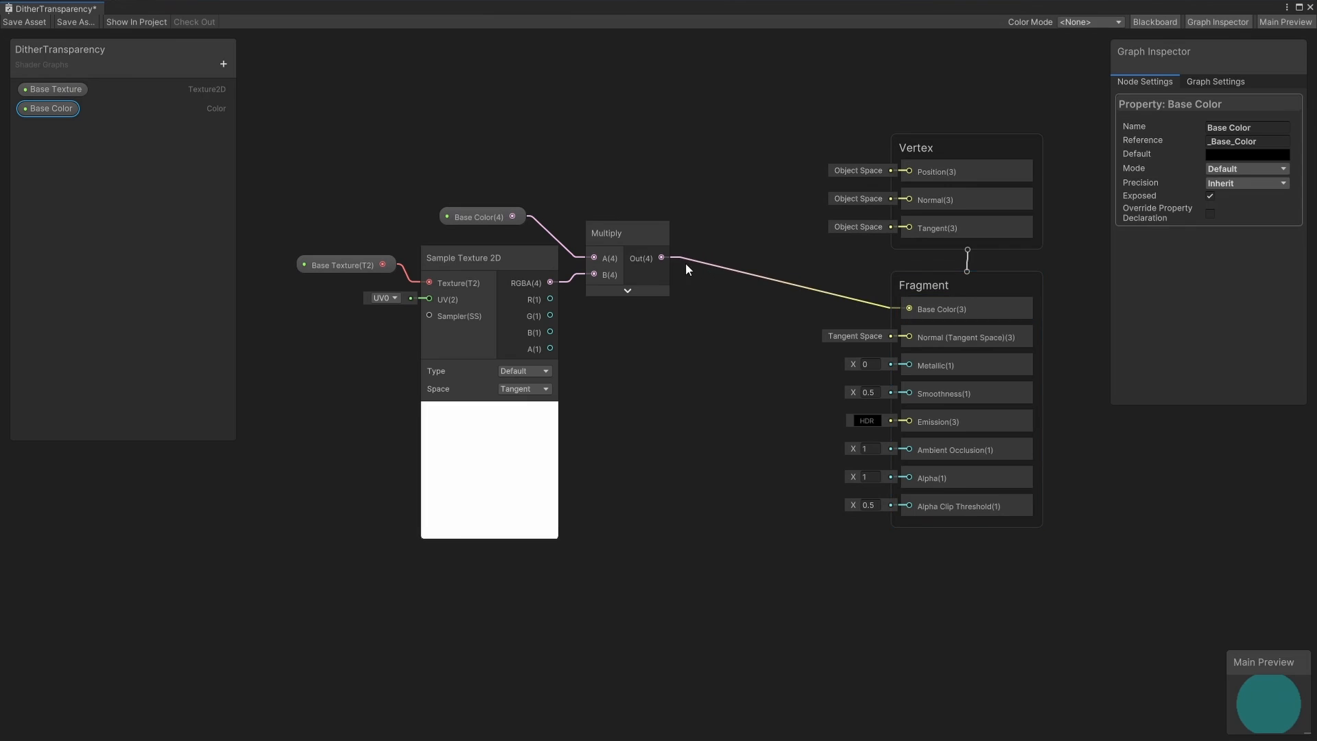
- Split the Multiply output, connect its A channel to the fragment Alpha, and move the Alpha block directly below Base Color
left_click_drag(661, 258, 697, 323)
type("split")
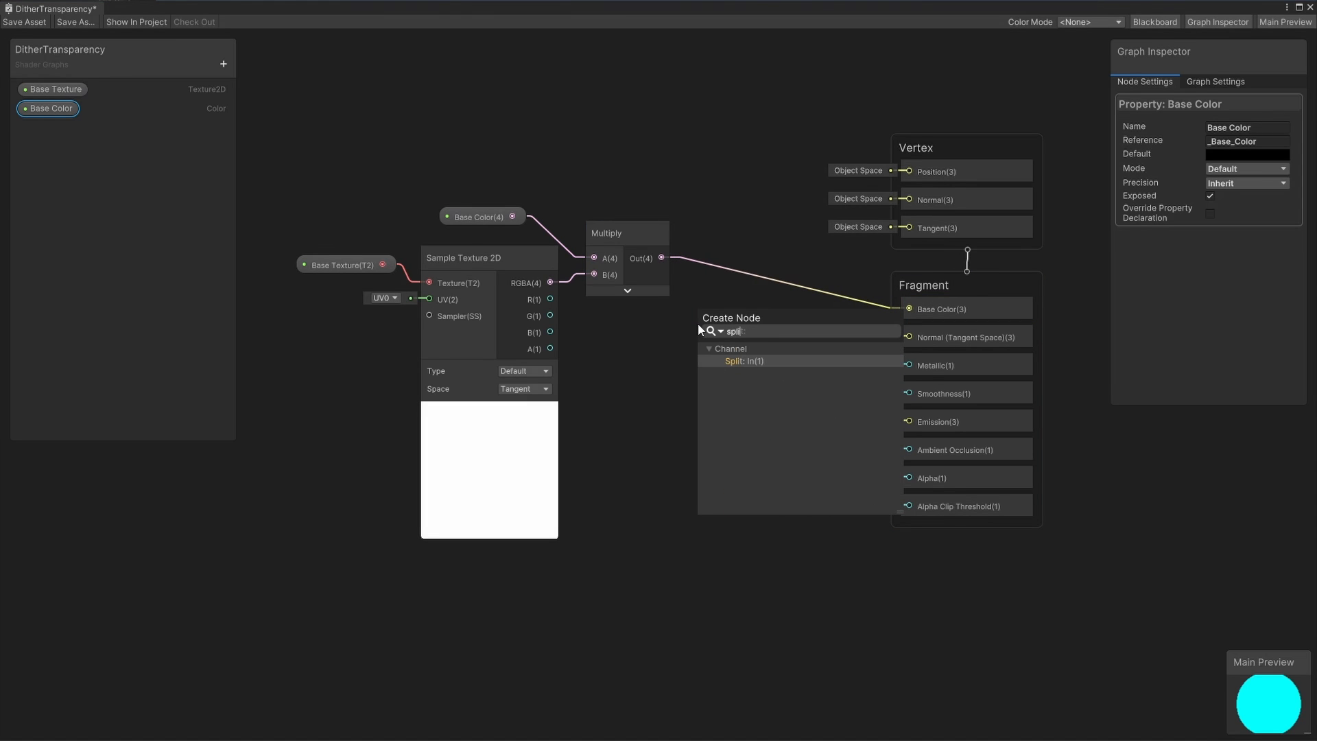
left_click(752, 362)
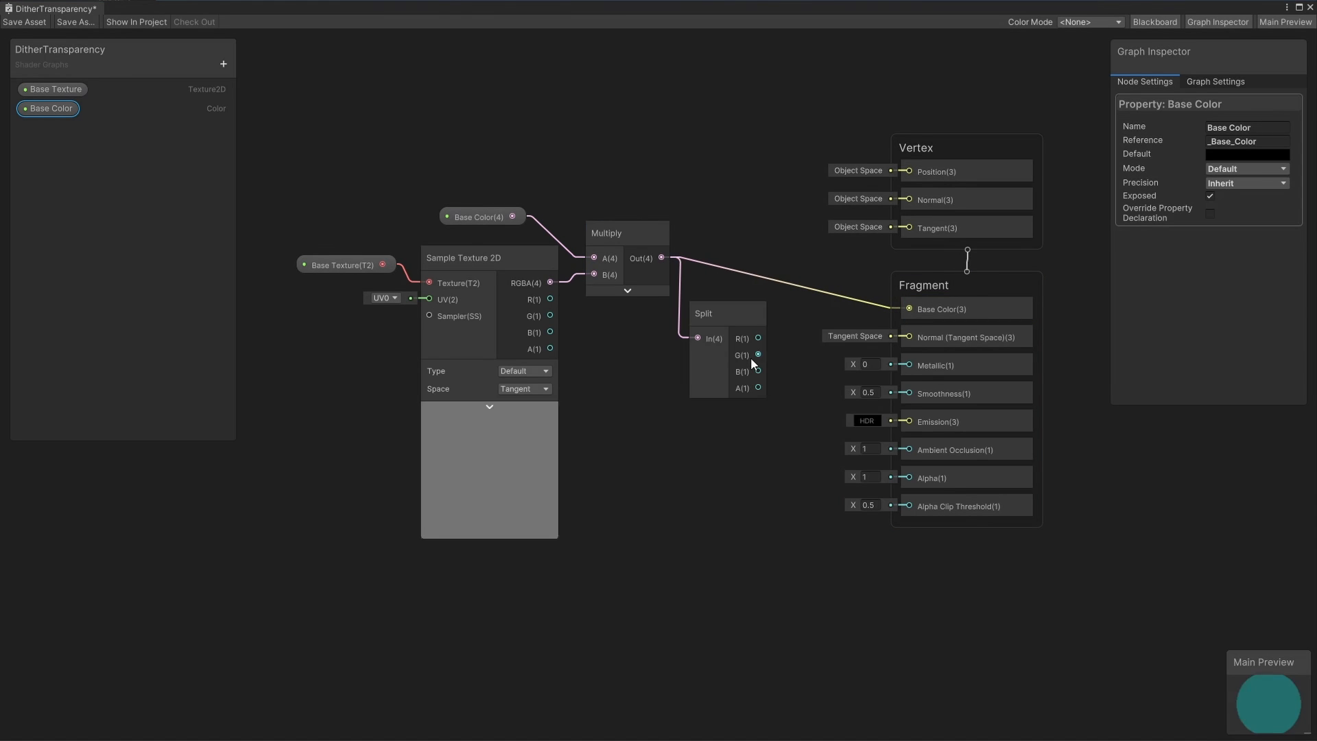
left_click_drag(758, 388, 981, 329)
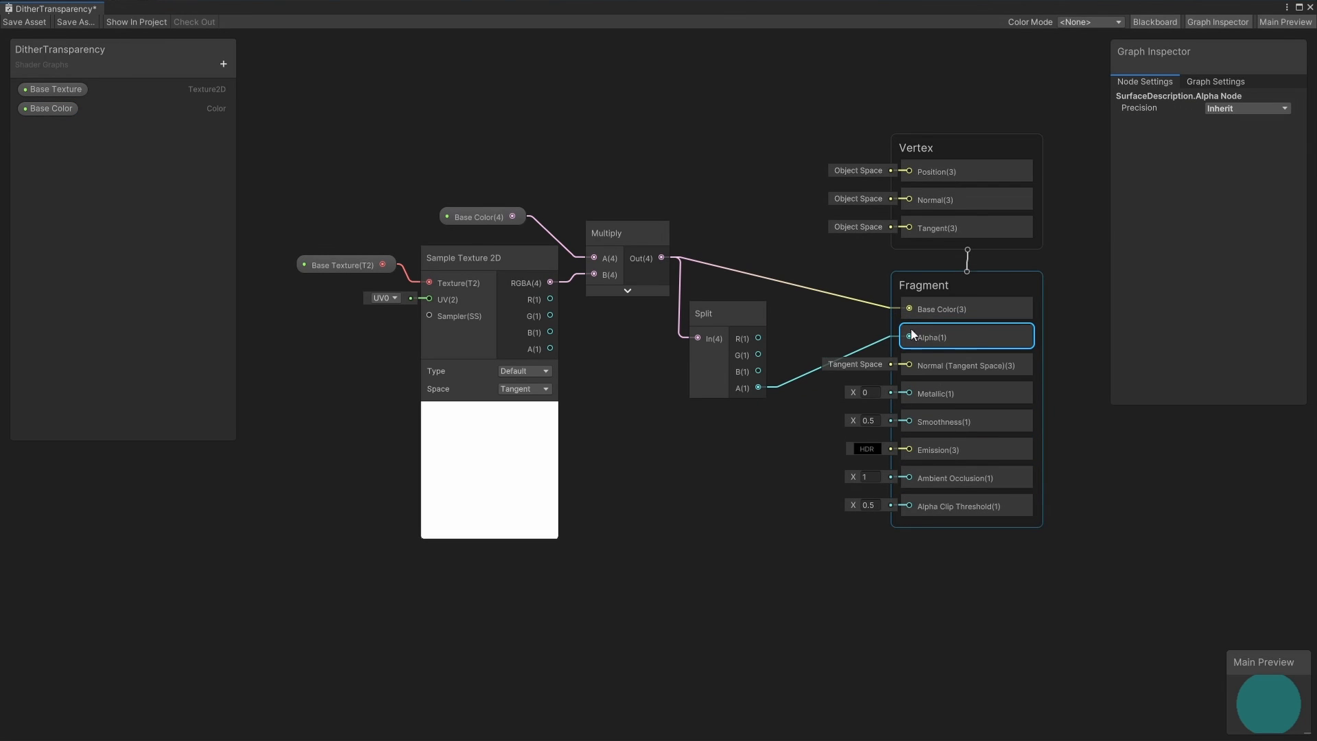
left_click(797, 309)
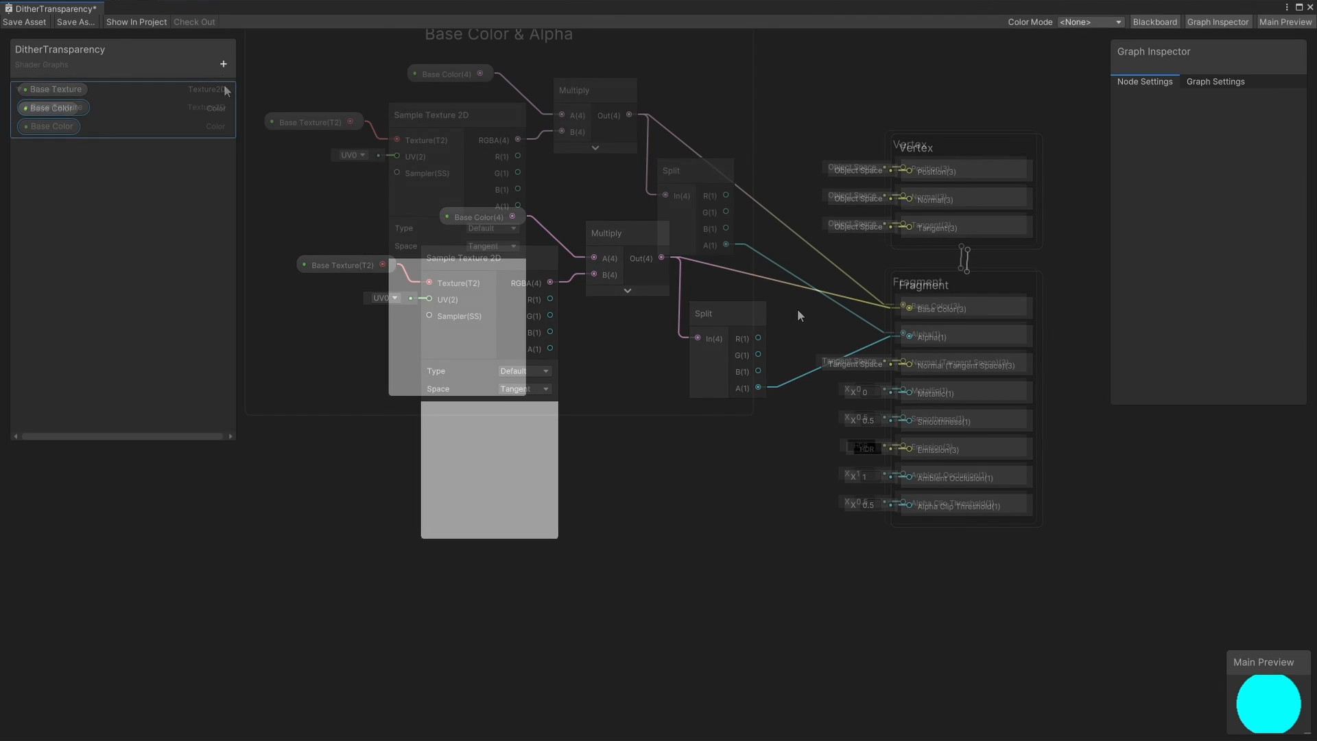
- Add a Color property named Emissive Color, move it above the Base Color category, and set its mode to HDR
left_click(223, 63)
left_click(249, 152)
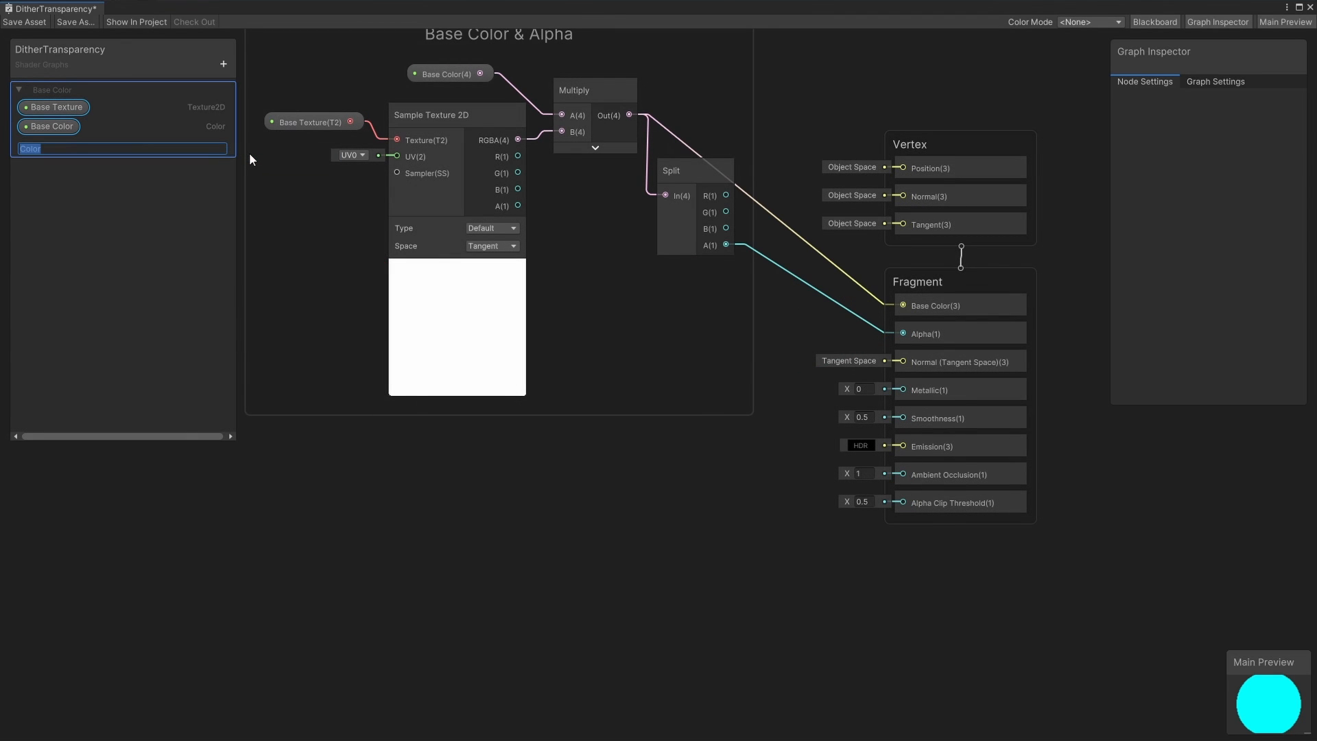
type("Emissive Color")
key("Return")
left_click_drag(77, 147, 77, 81)
left_click(1247, 168)
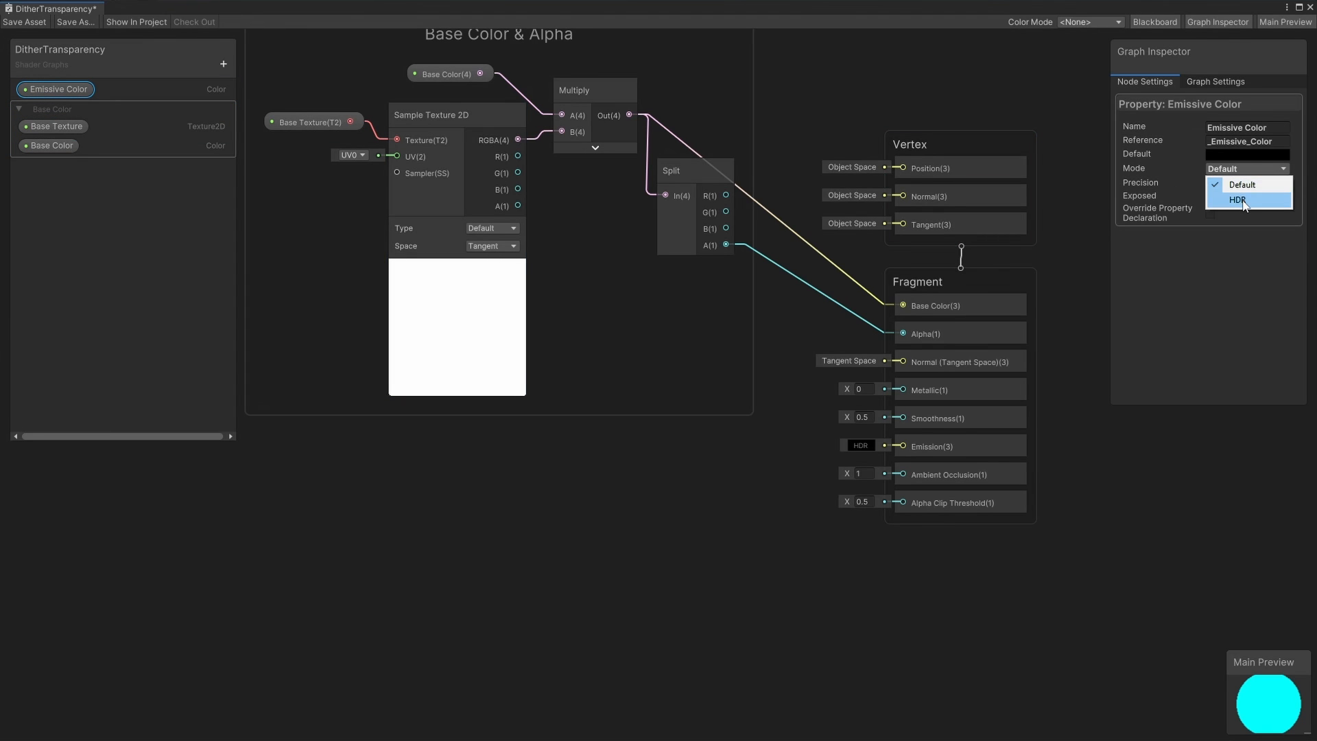
left_click(1234, 197)
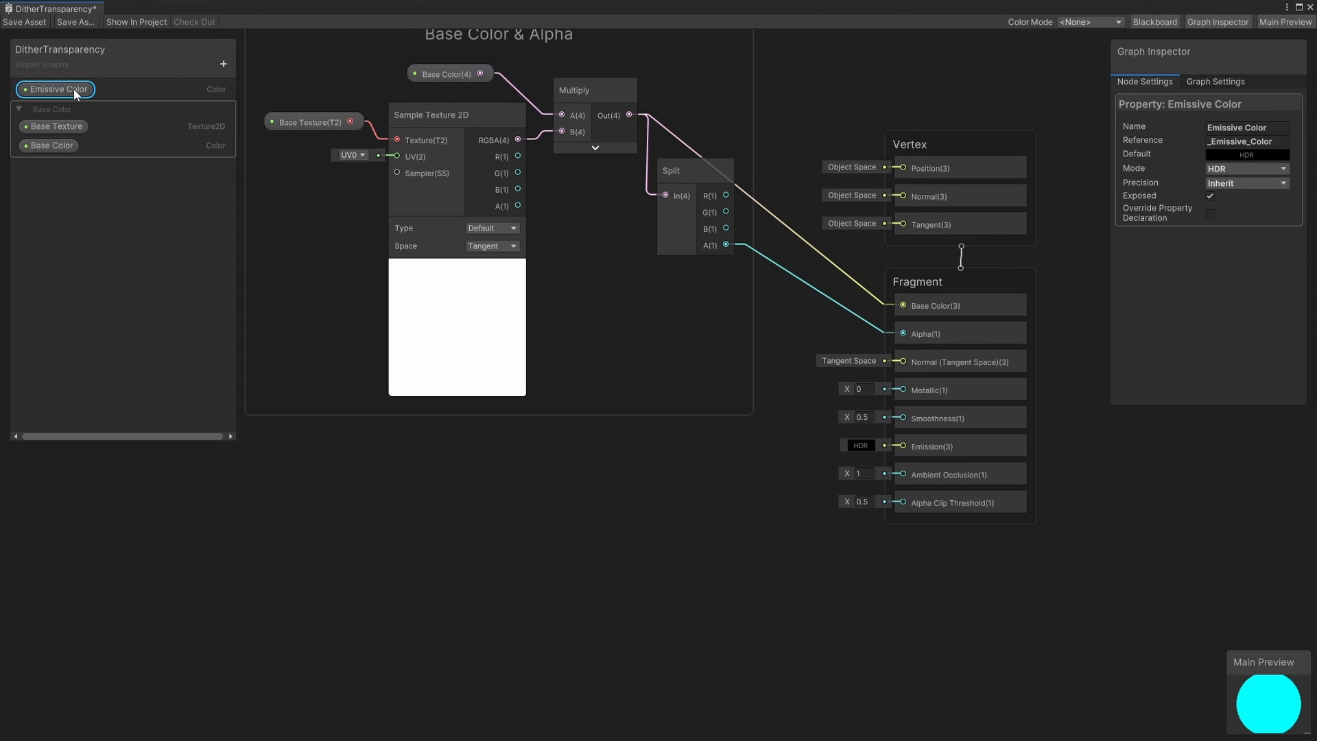
- Place the Emissive Color property in the graph and connect it to the fragment Emission input
left_click_drag(73, 88, 329, 260)
left_click_drag(659, 443, 659, 447)
left_click_drag(747, 456, 904, 447)
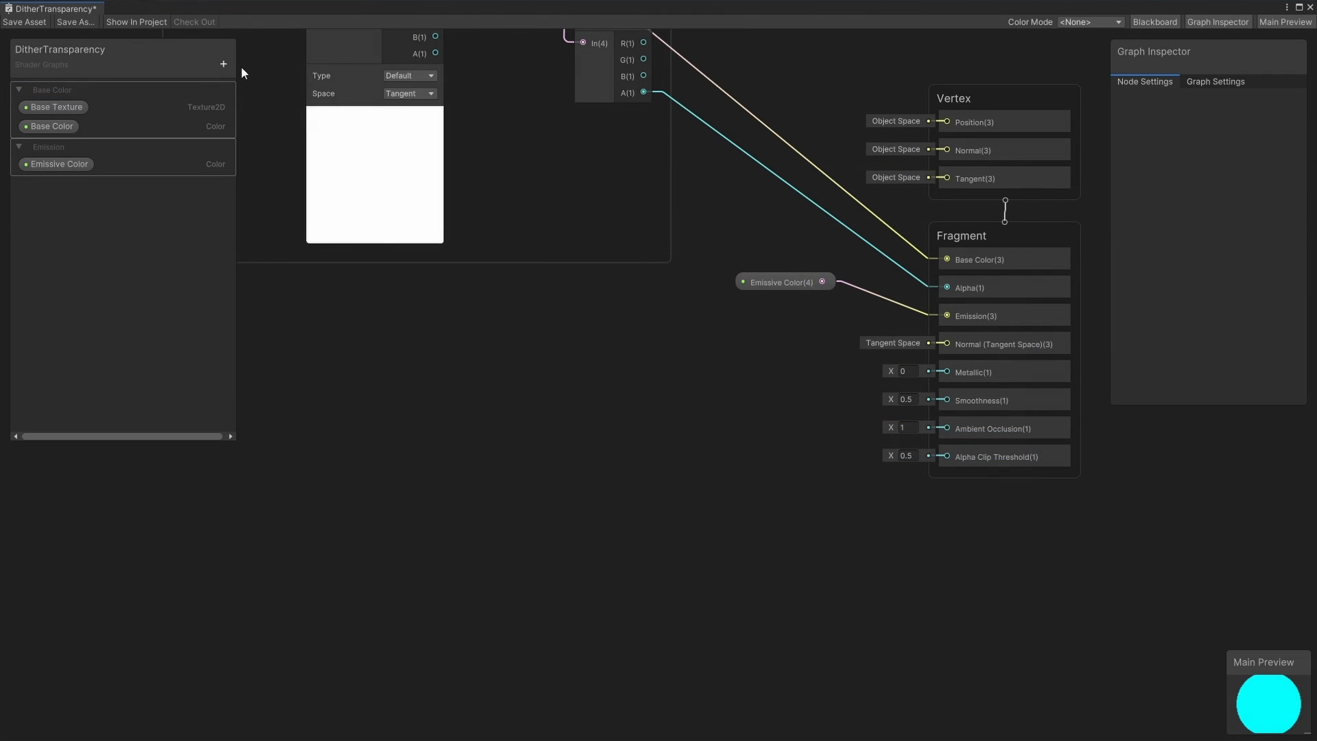
- Add a Texture 2D property named Normal Texture and set its mode to NormalMap
left_click(223, 64)
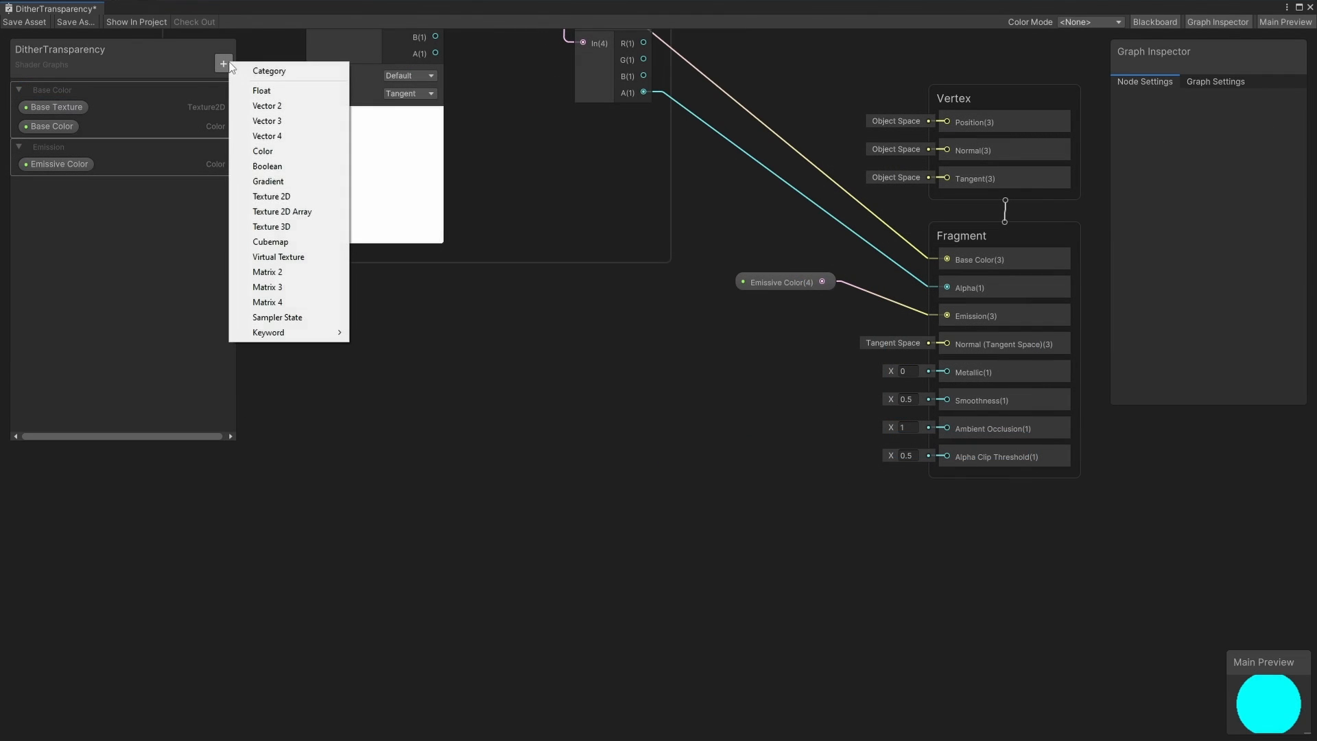
left_click(261, 198)
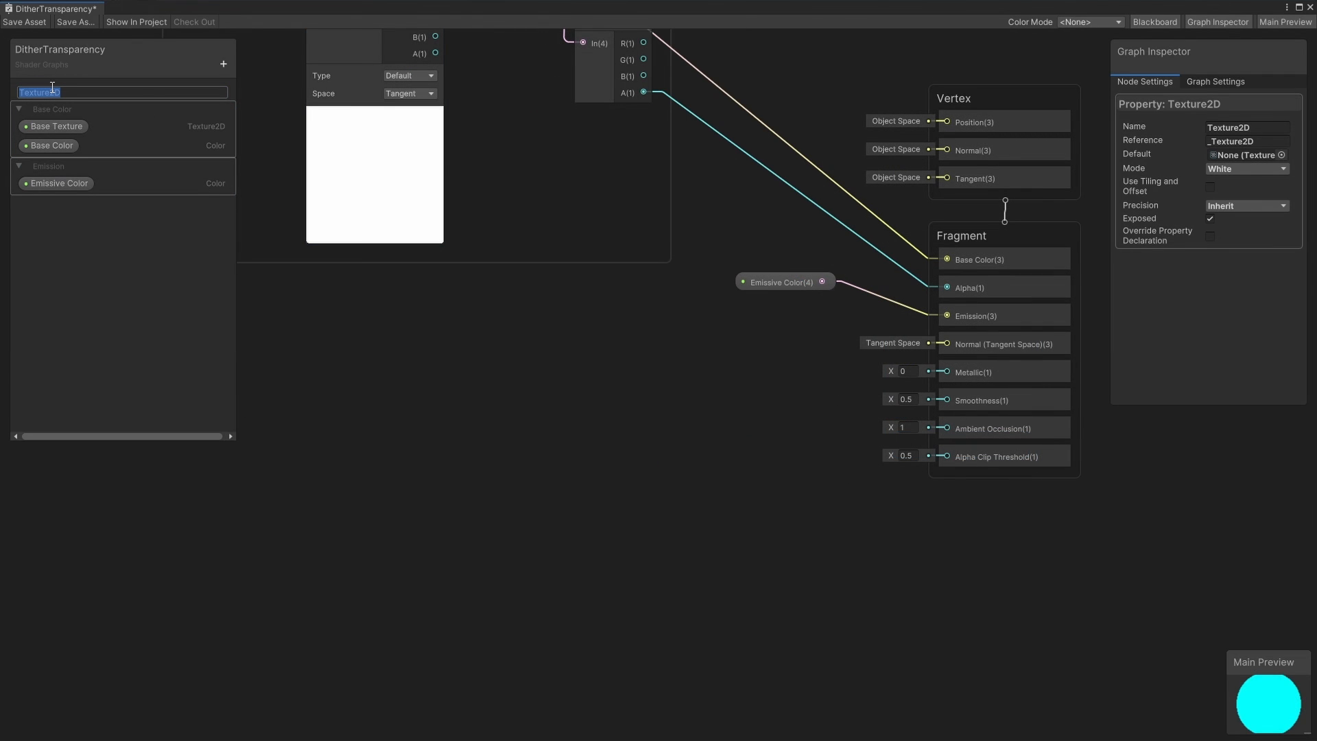
type("Normal Texture")
key("Return")
left_click(1238, 172)
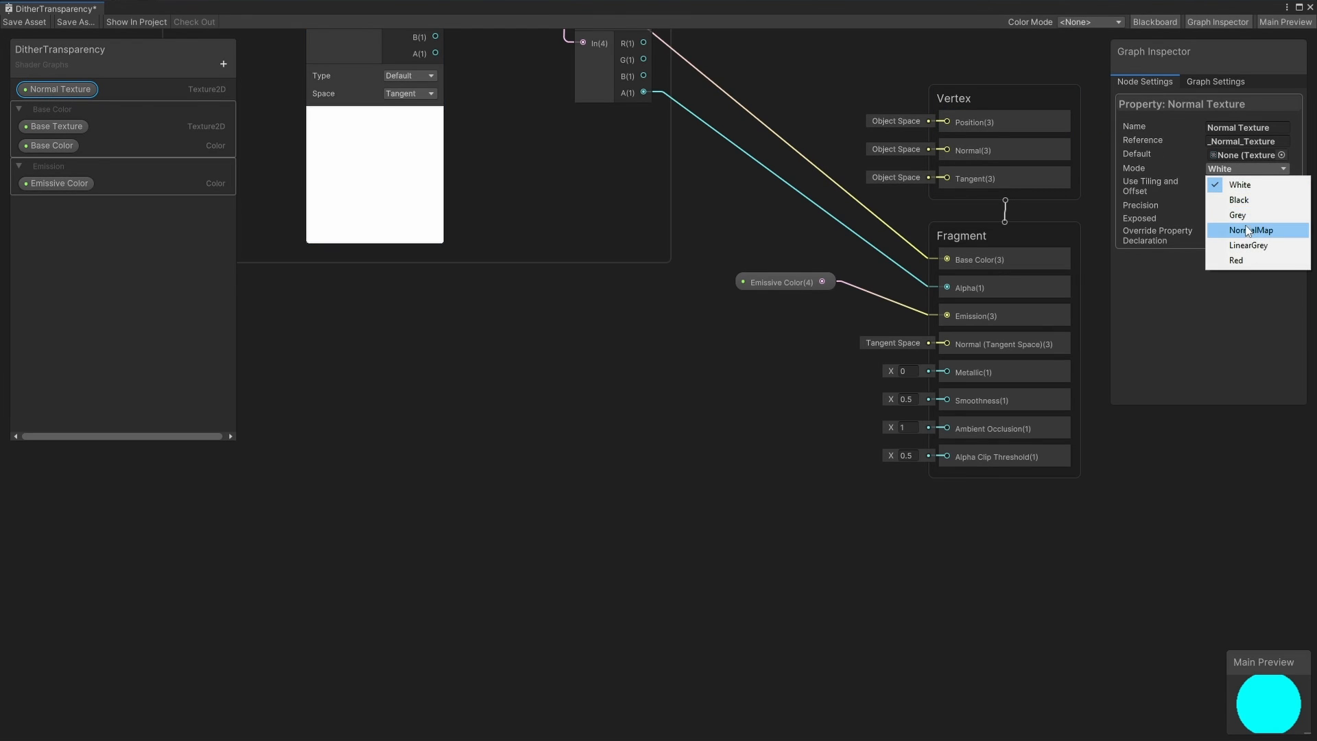
left_click(1245, 225)
- Place the Normal Texture property in the graph and feed it into a new Sample Texture 2D node
left_click_drag(30, 89, 322, 351)
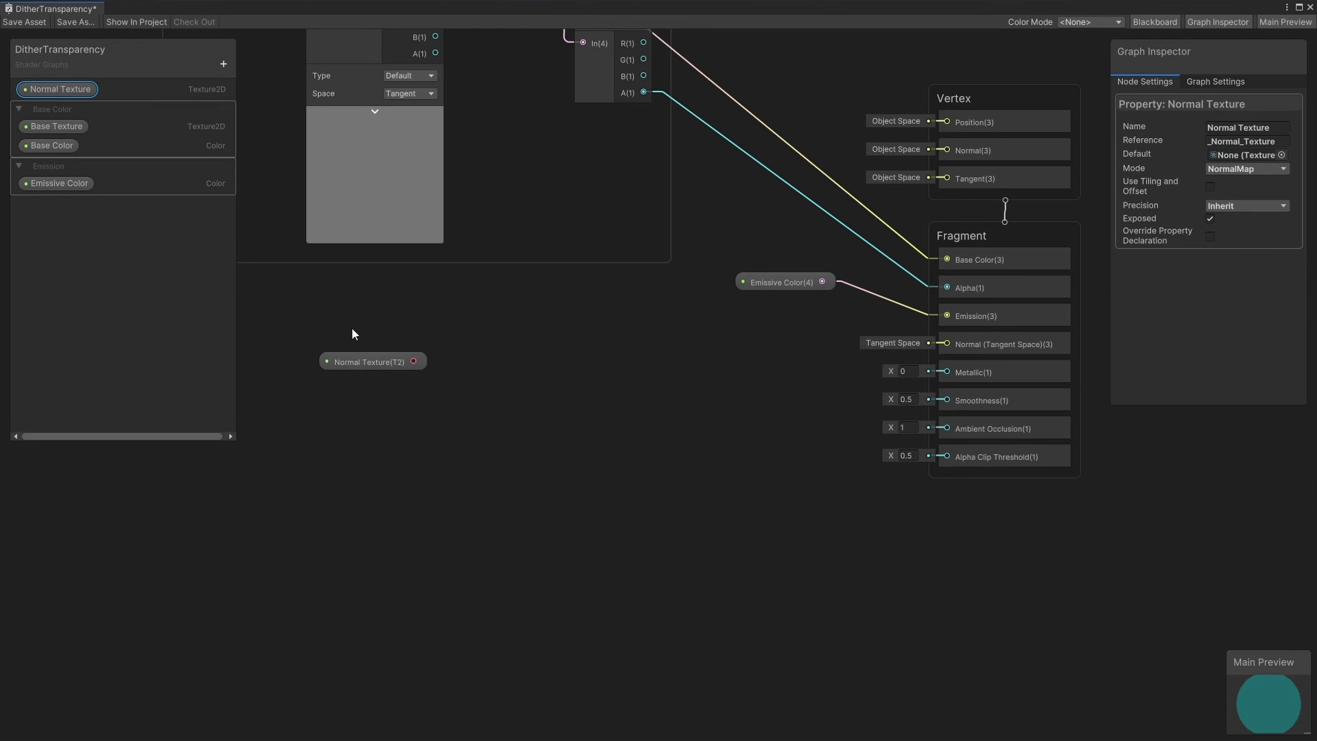
middle_click_drag(351, 328, 488, 333)
left_click_drag(489, 365, 529, 364)
type("sample")
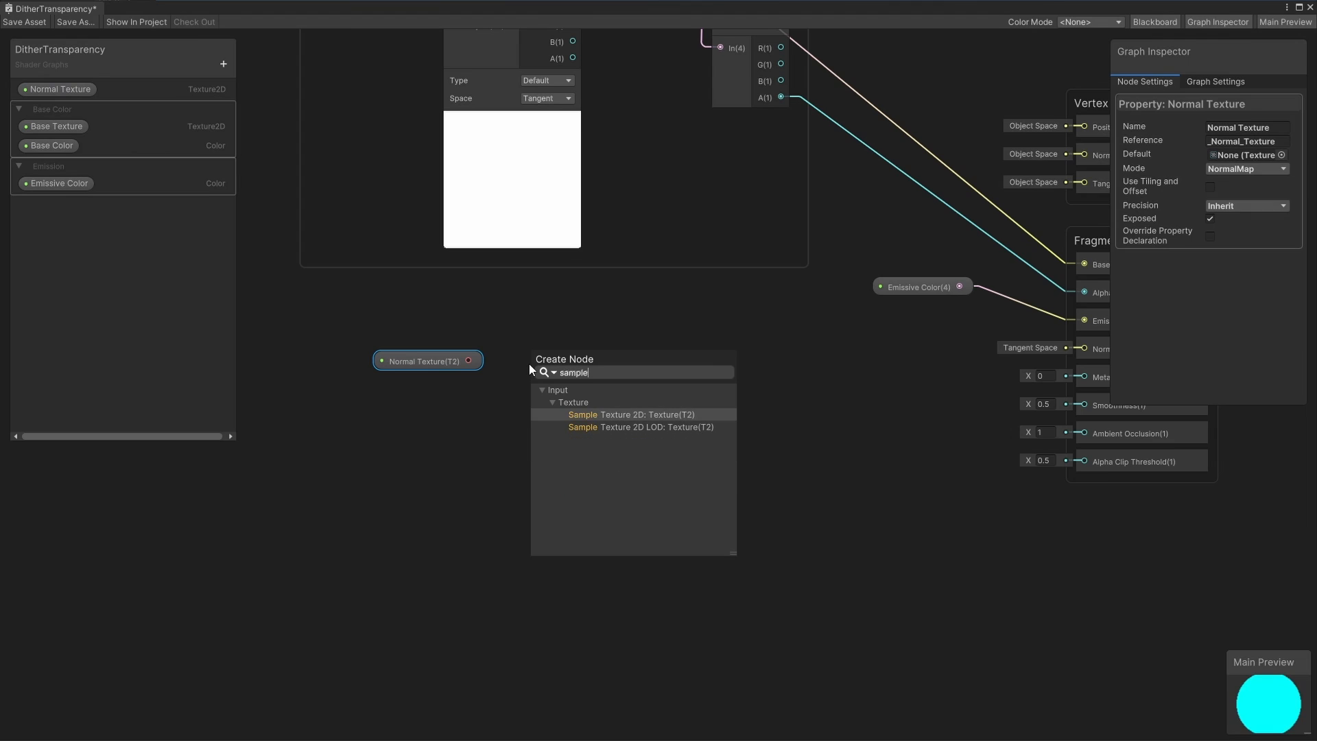
left_click(638, 414)
- Set the normal sampler's type to Normal and connect its RGBA output to the fragment Normal (Tangent Space) input
left_click(625, 467)
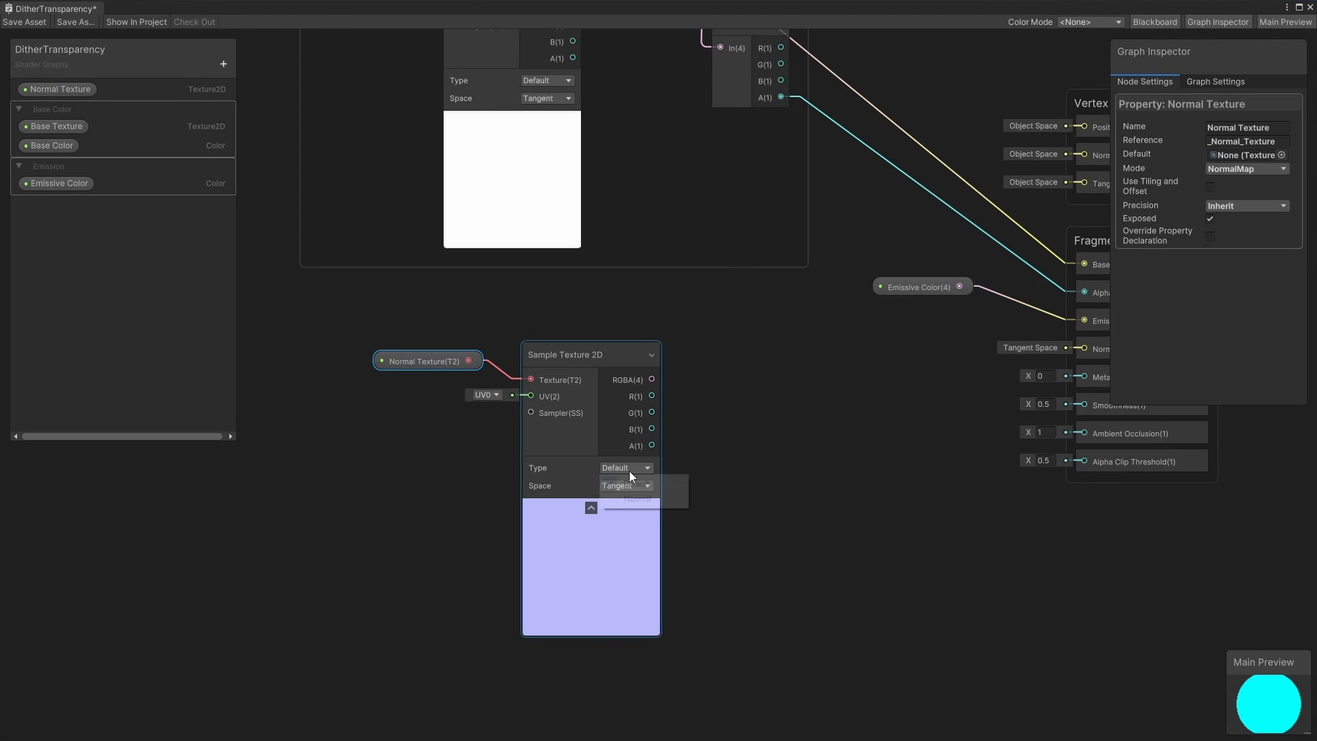
left_click(632, 497)
middle_click_drag(763, 457, 599, 435)
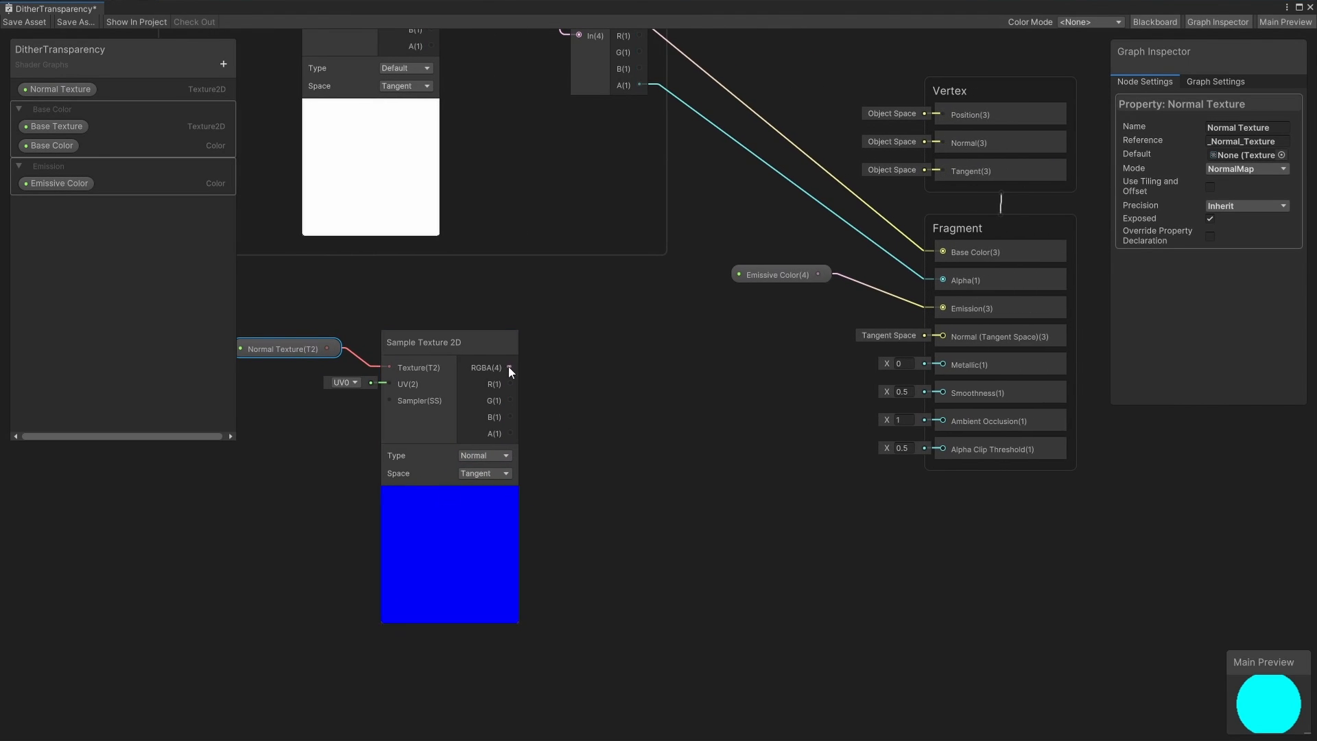
left_click_drag(510, 367, 946, 335)
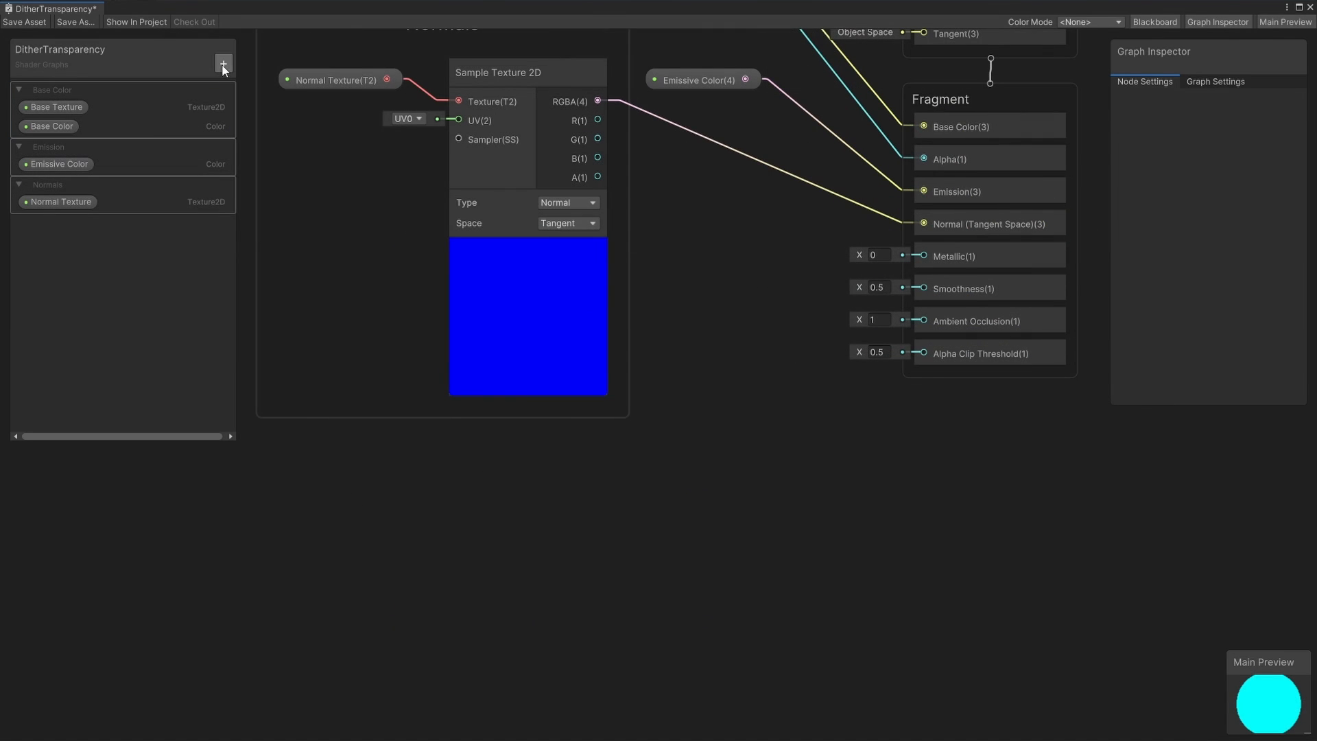
- Add a Texture 2D property named Metallic Texture
left_click(223, 64)
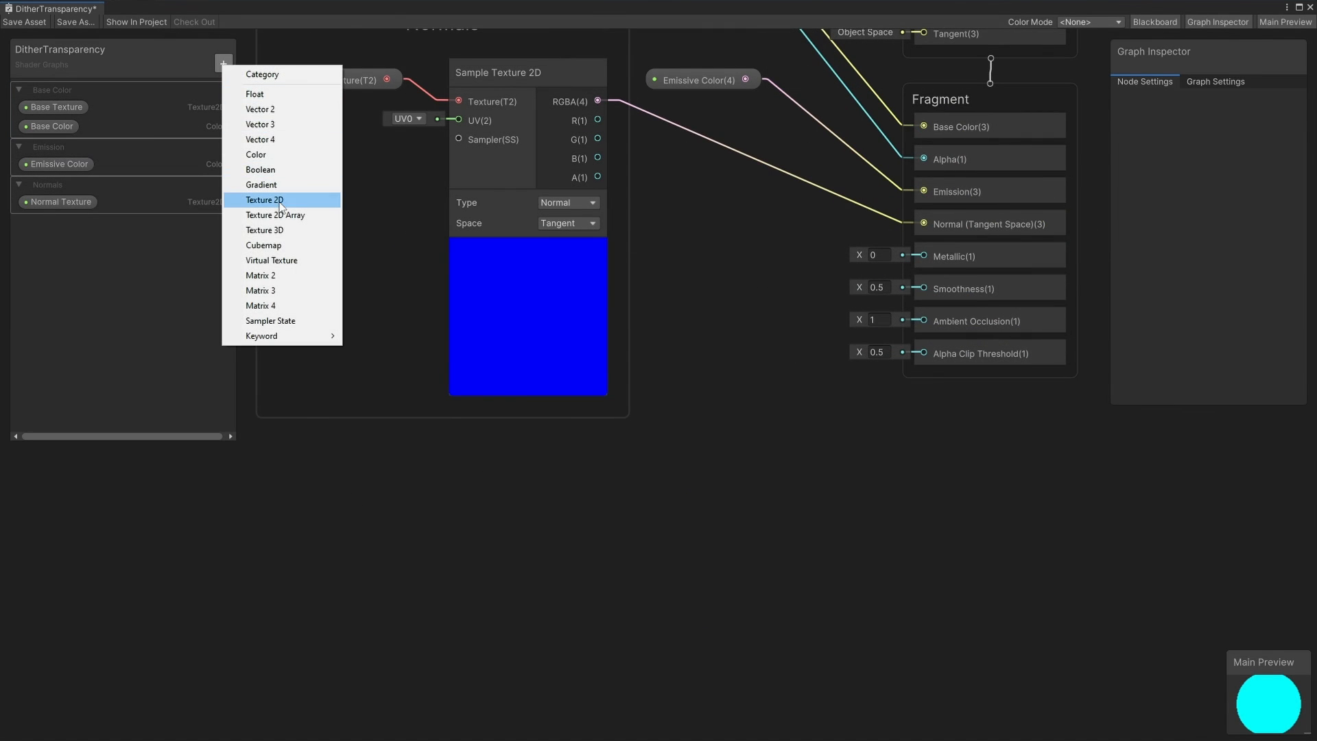
left_click(279, 200)
type("Metal")
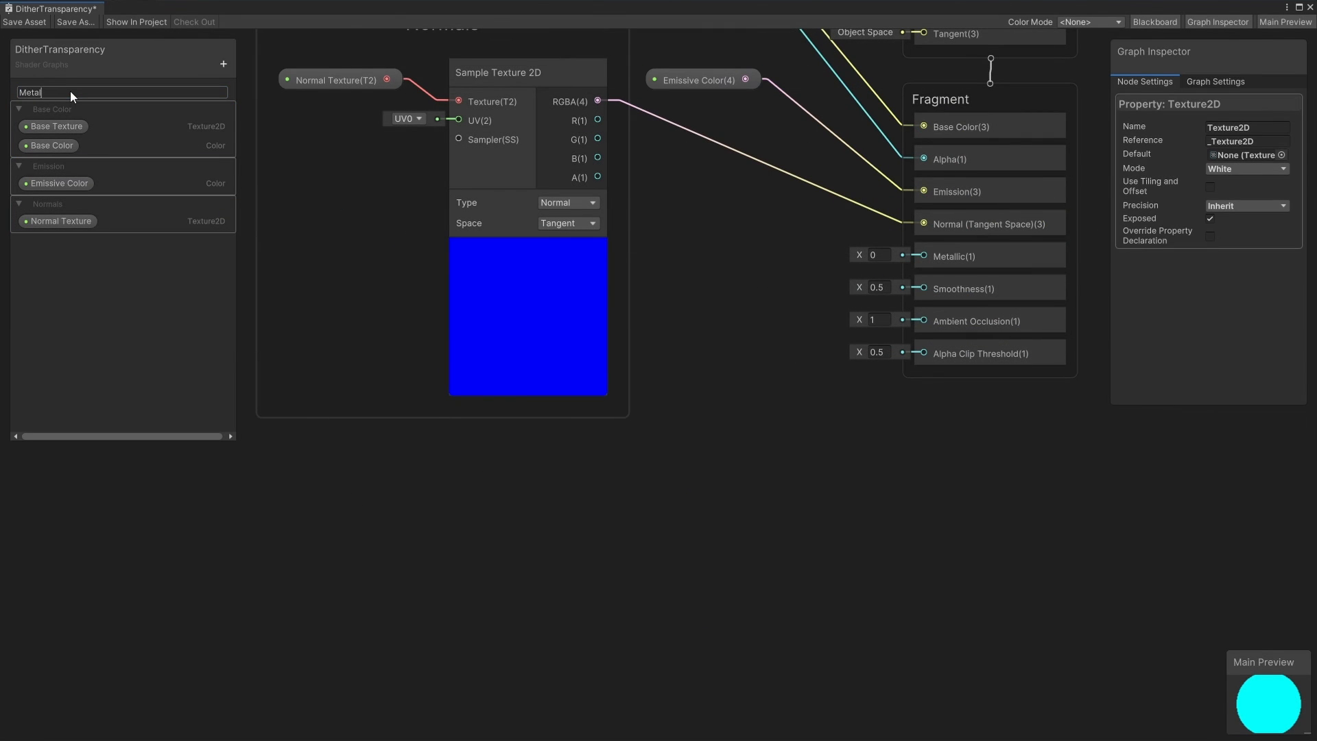
type("lic Texture")
key("Return")
- Place Metallic Texture in the graph, sample it with a Sample Texture 2D node, and connect the R channel to the fragment Metallic input
left_click_drag(70, 90, 279, 476)
left_click_drag(389, 480, 519, 456)
type("sample")
double_click(575, 545)
left_click(774, 454)
left_click_drag(597, 506, 924, 253)
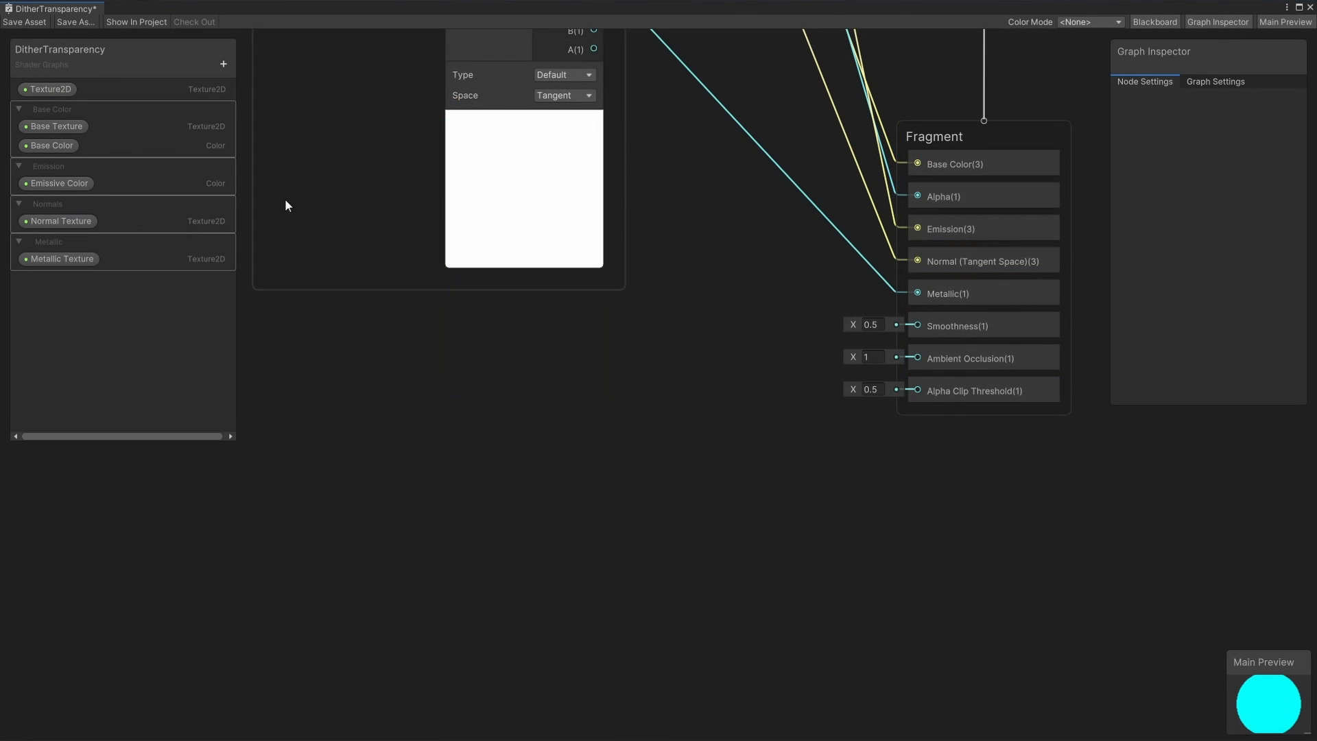
- Rename the new Texture2D property as Ambient Occlusion Texture
double_click(55, 91)
type("Ambient Occ")
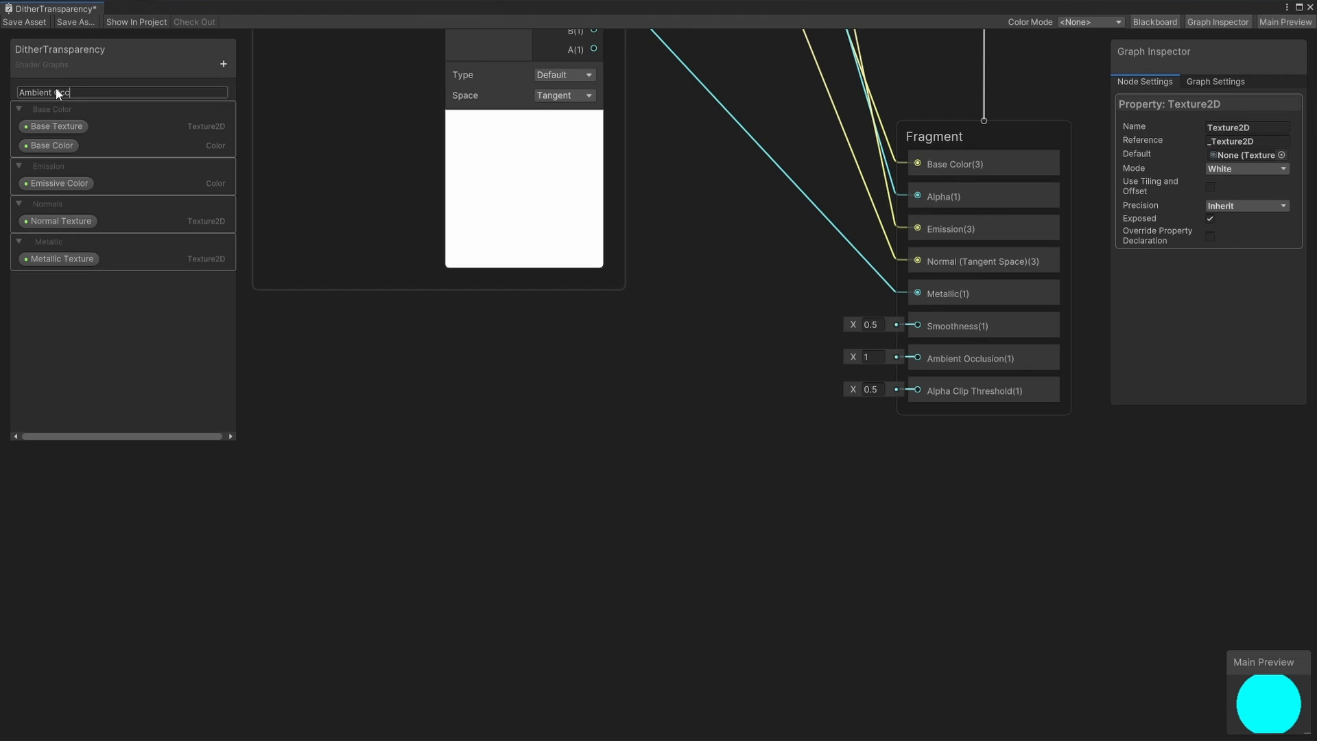
type("lusion Texture")
key("Return")
- Place Ambient Occlusion Texture in the graph, sample it with Sample Texture 2D, and connect the R channel to the fragment Ambient Occlusion input
left_click_drag(63, 92, 305, 386)
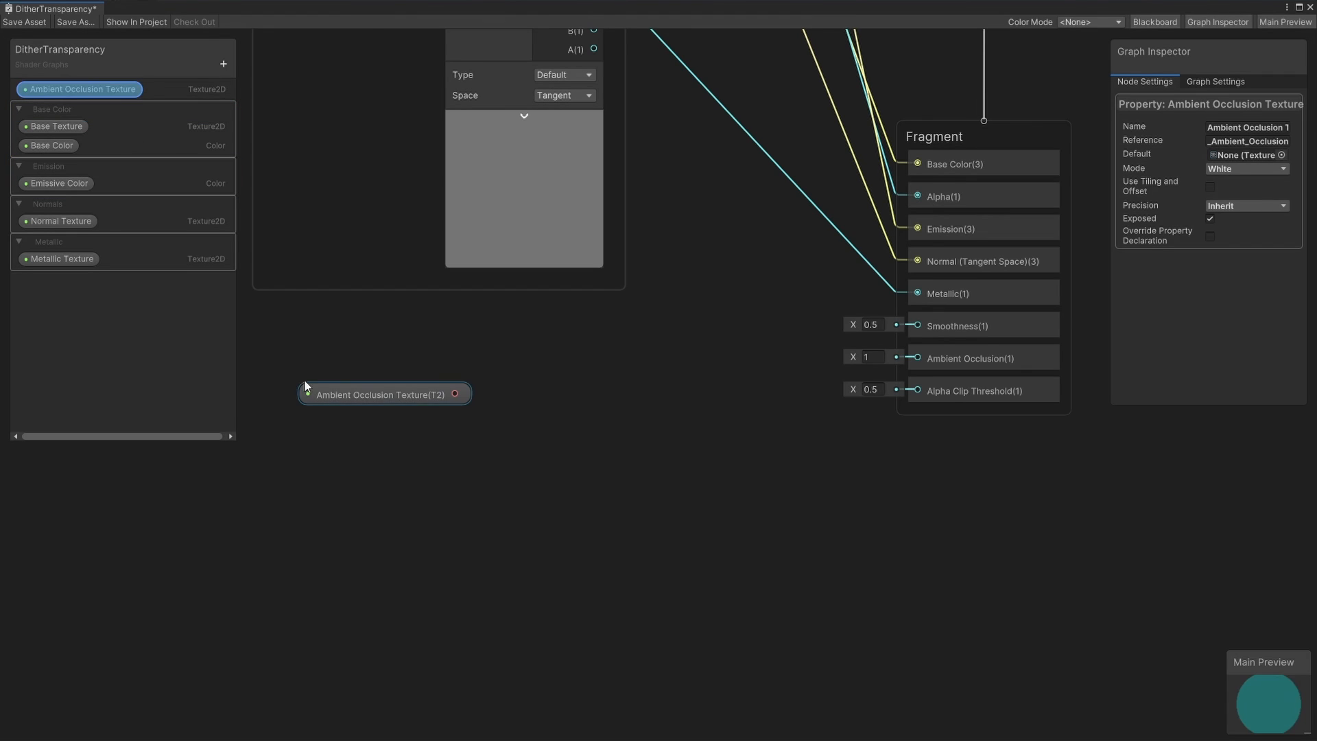
left_click_drag(454, 394, 496, 398)
type("sample")
double_click(602, 450)
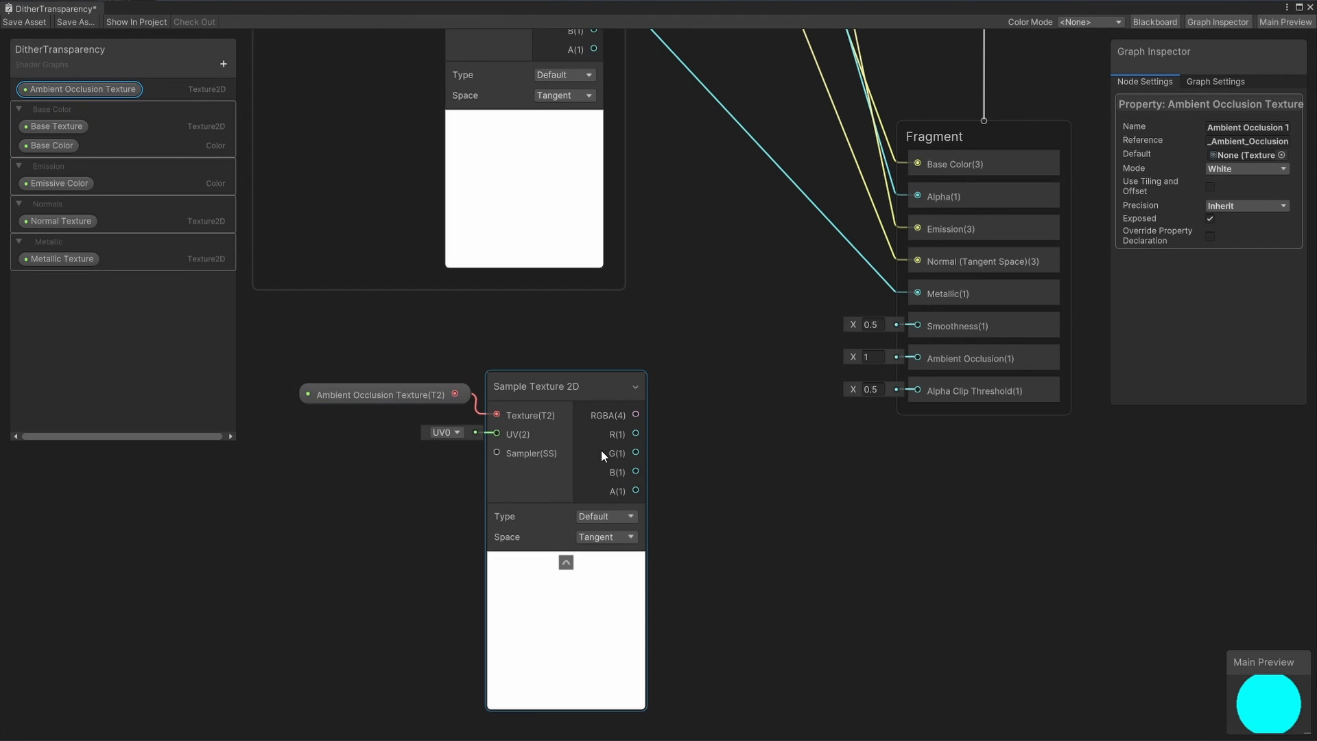
left_click_drag(635, 433, 965, 357)
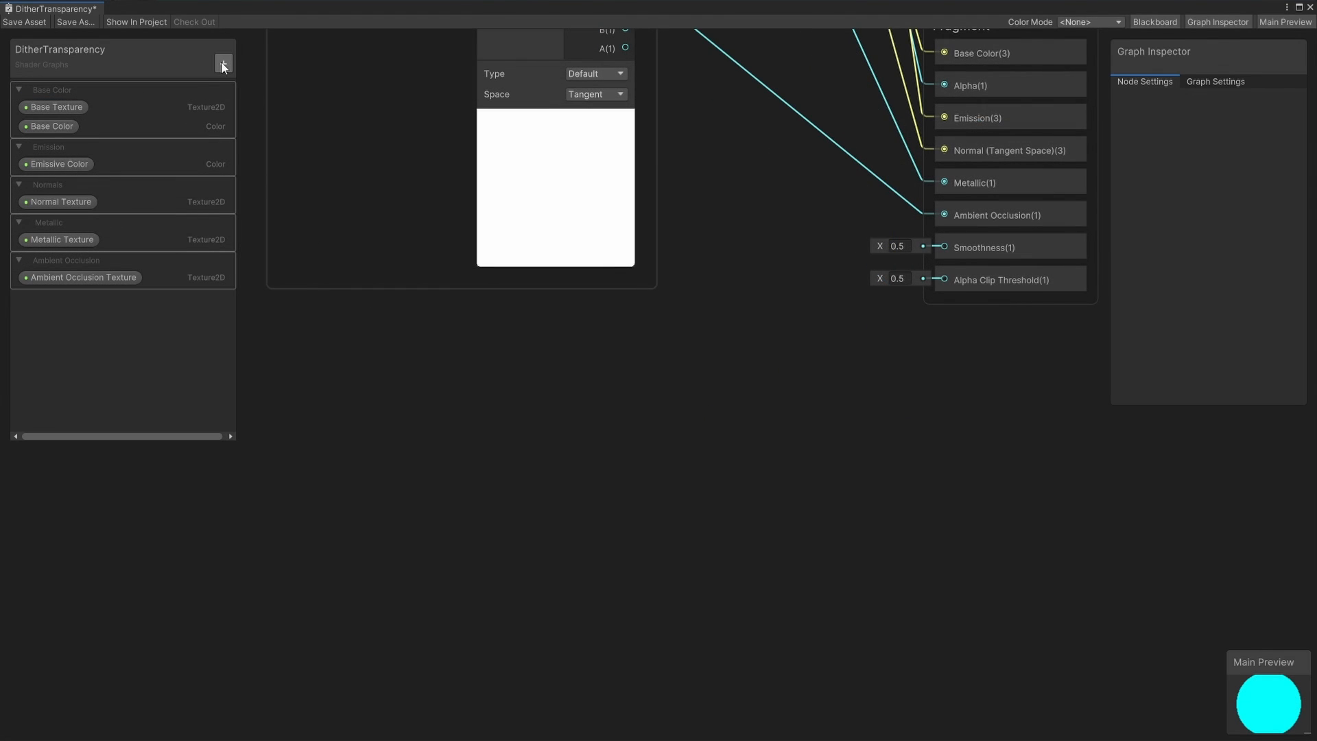
- Add a Texture 2D property named Roughness
left_click(223, 65)
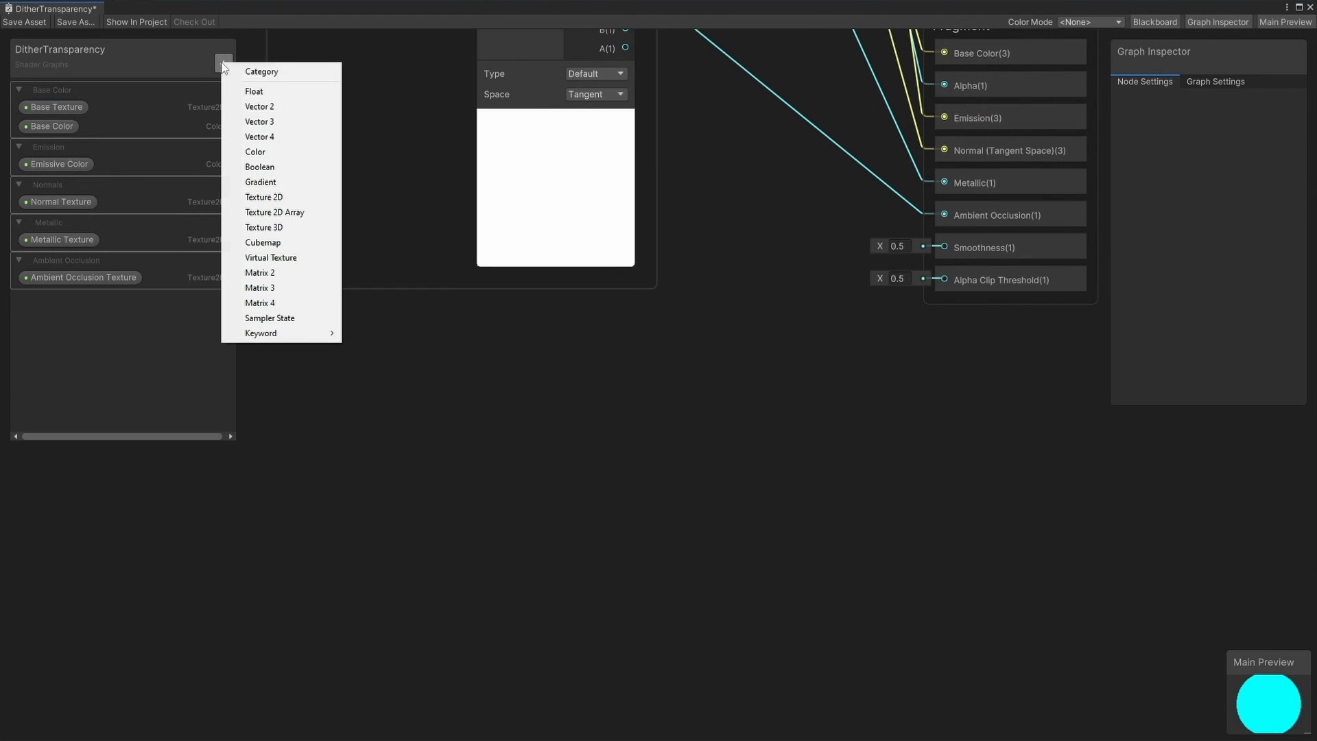
left_click(278, 197)
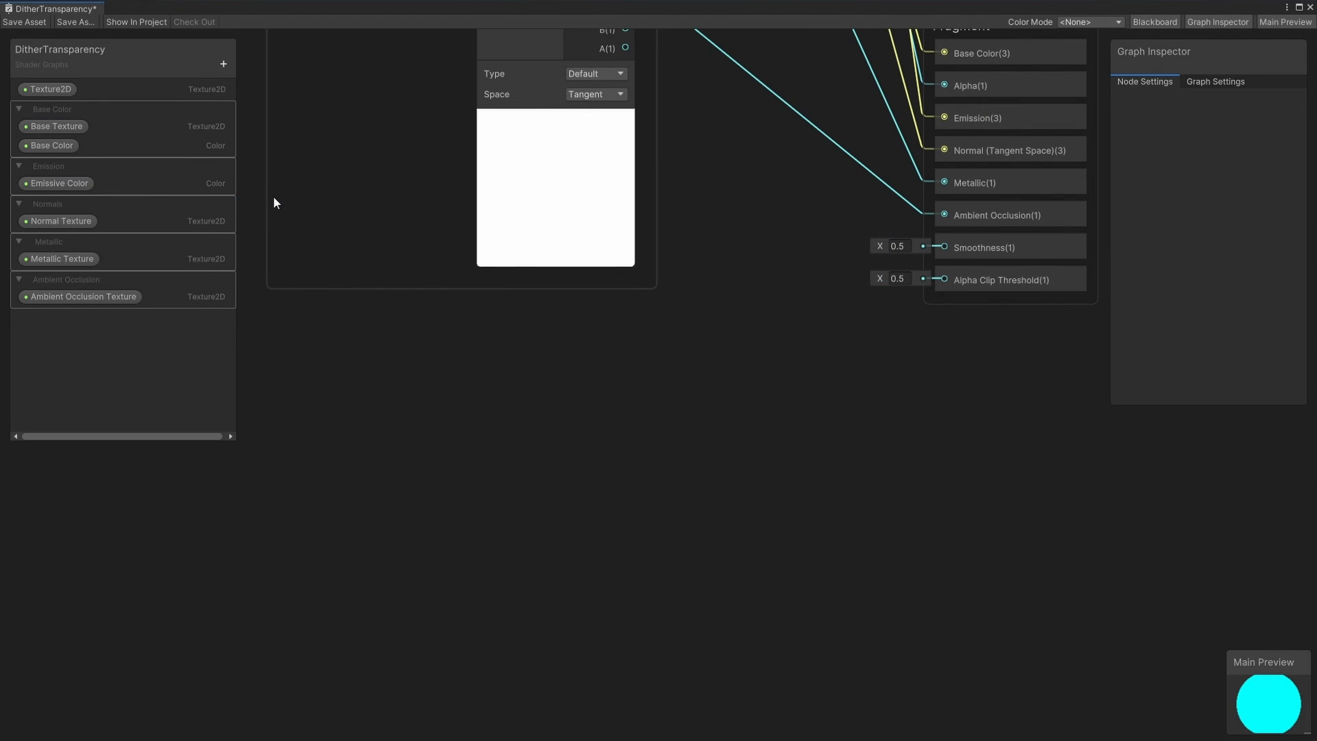
double_click(53, 95)
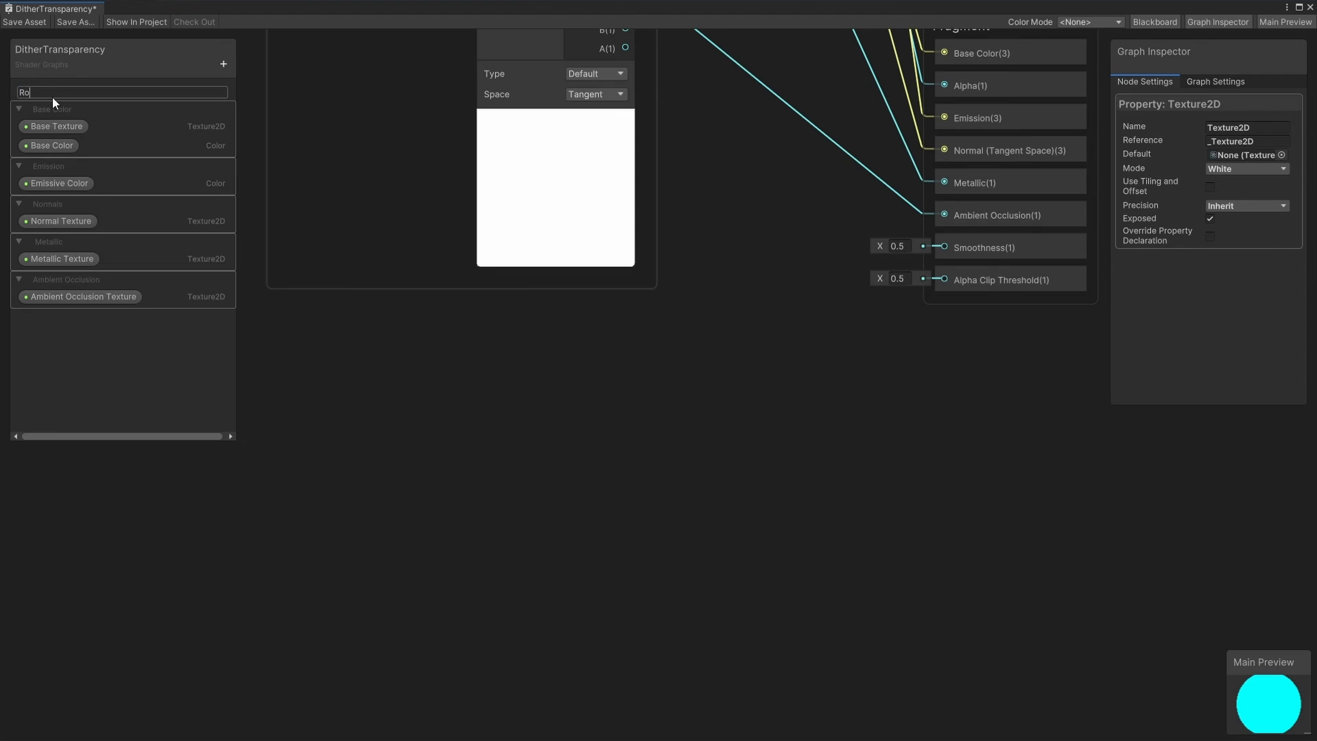
type("Roughness")
key("Return")
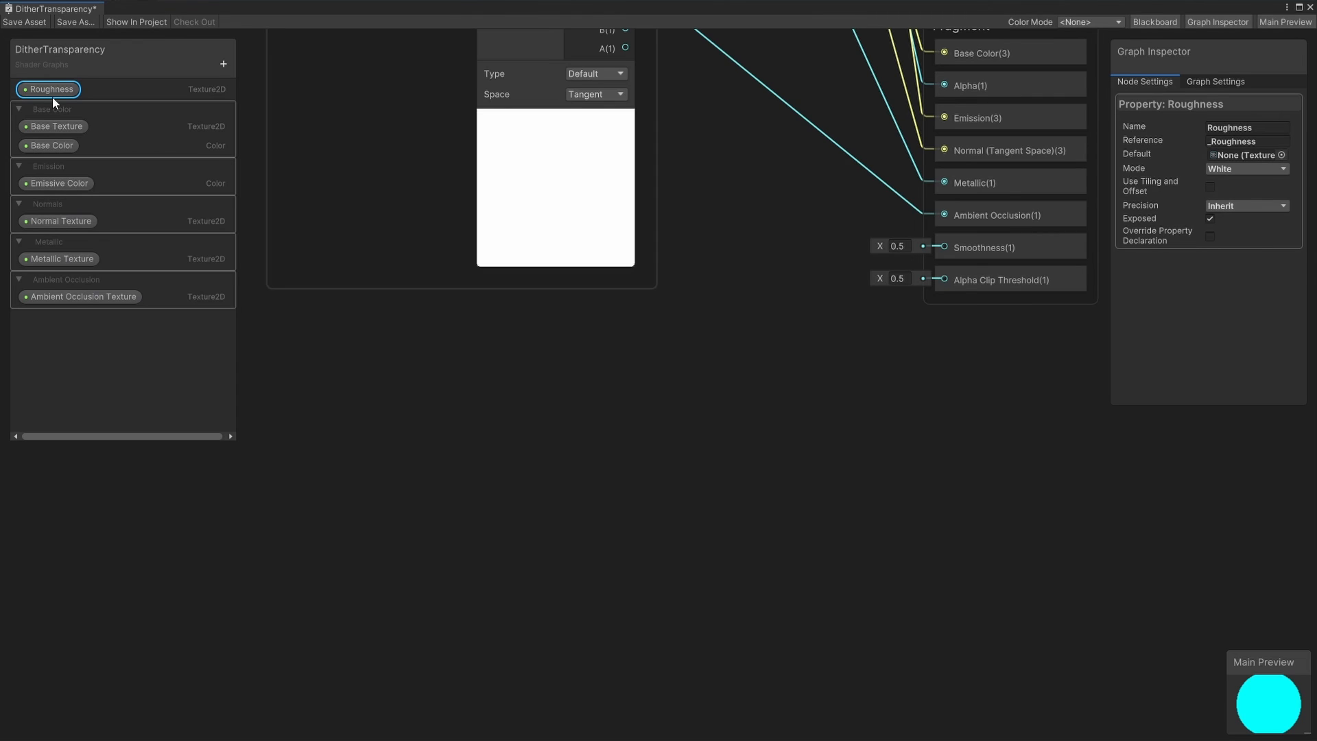
- Place the Roughness property in the graph and feed it into a new Sample Texture 2D node
left_click_drag(314, 384, 321, 396)
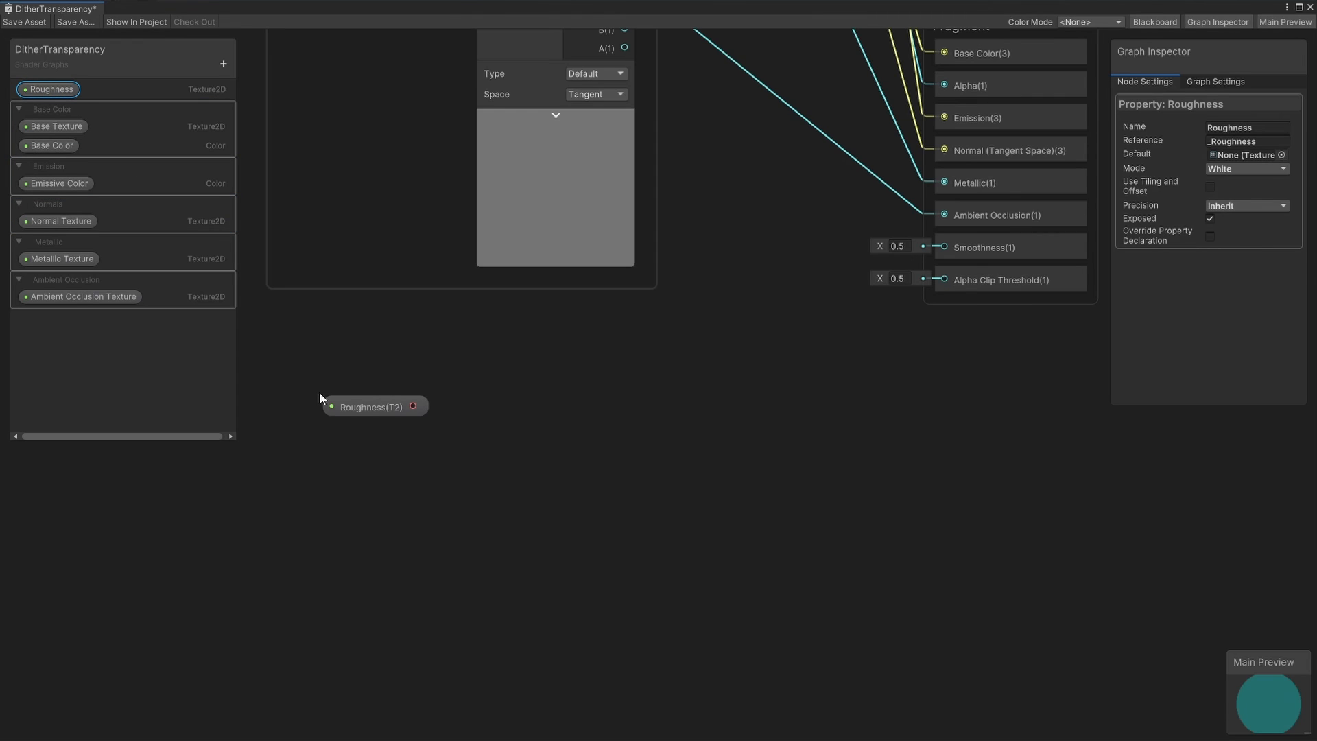
left_click_drag(412, 406, 485, 410)
type("sample")
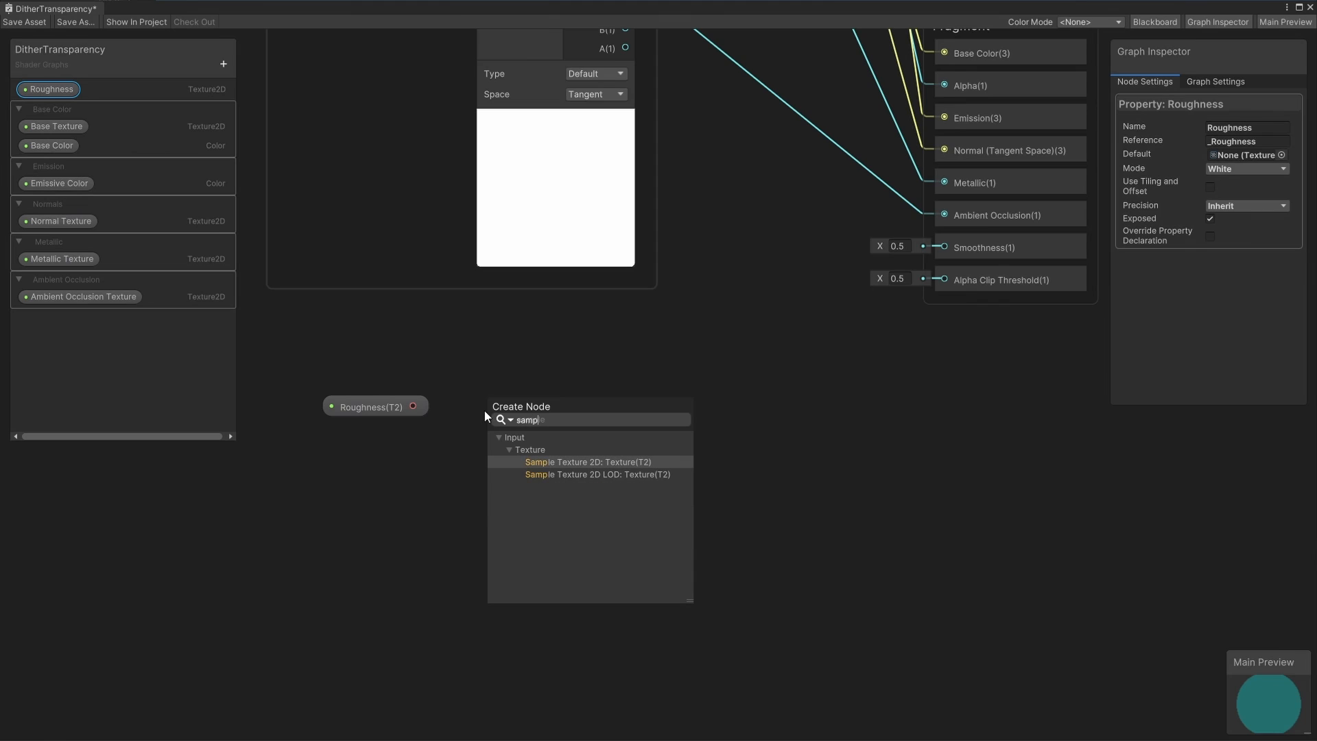
left_click(554, 463)
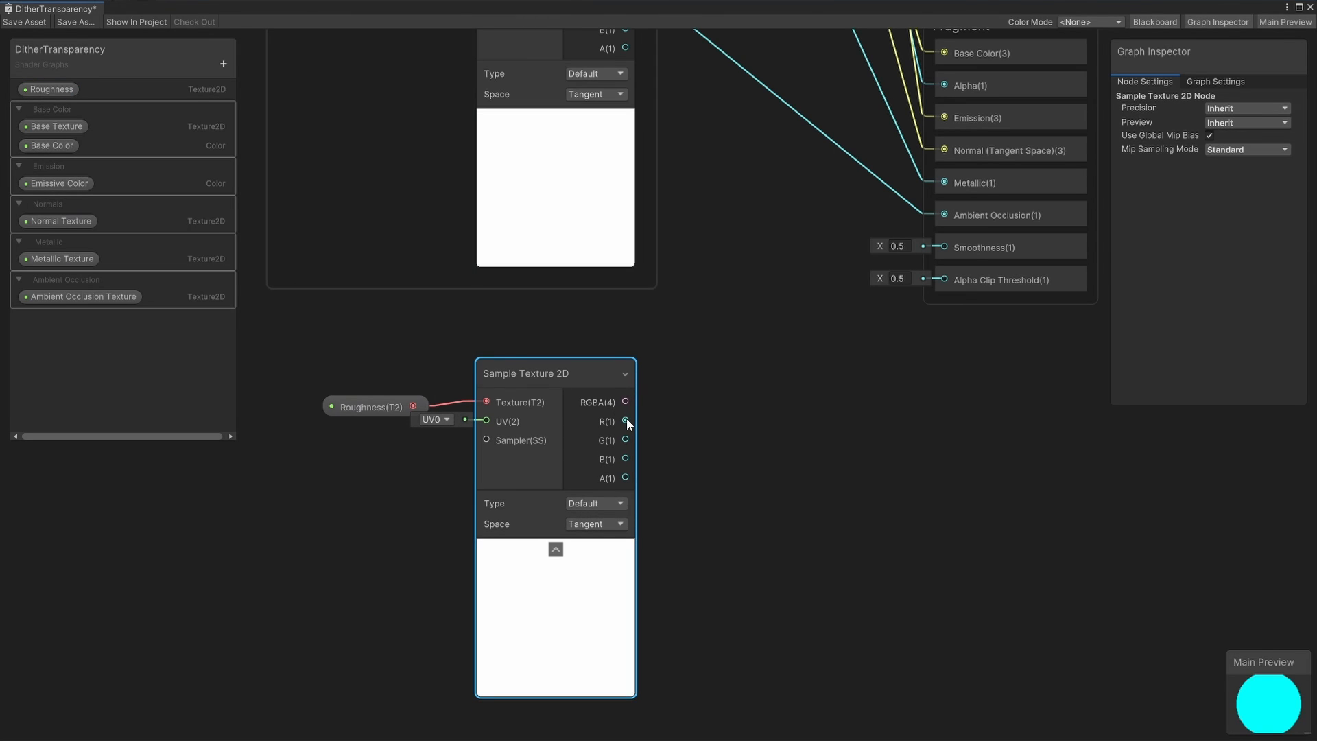
- Invert the roughness sample's R channel with a One Minus node, collapse its preview, and connect the output to the fragment Smoothness input
left_click_drag(625, 420, 697, 405)
type("one minus")
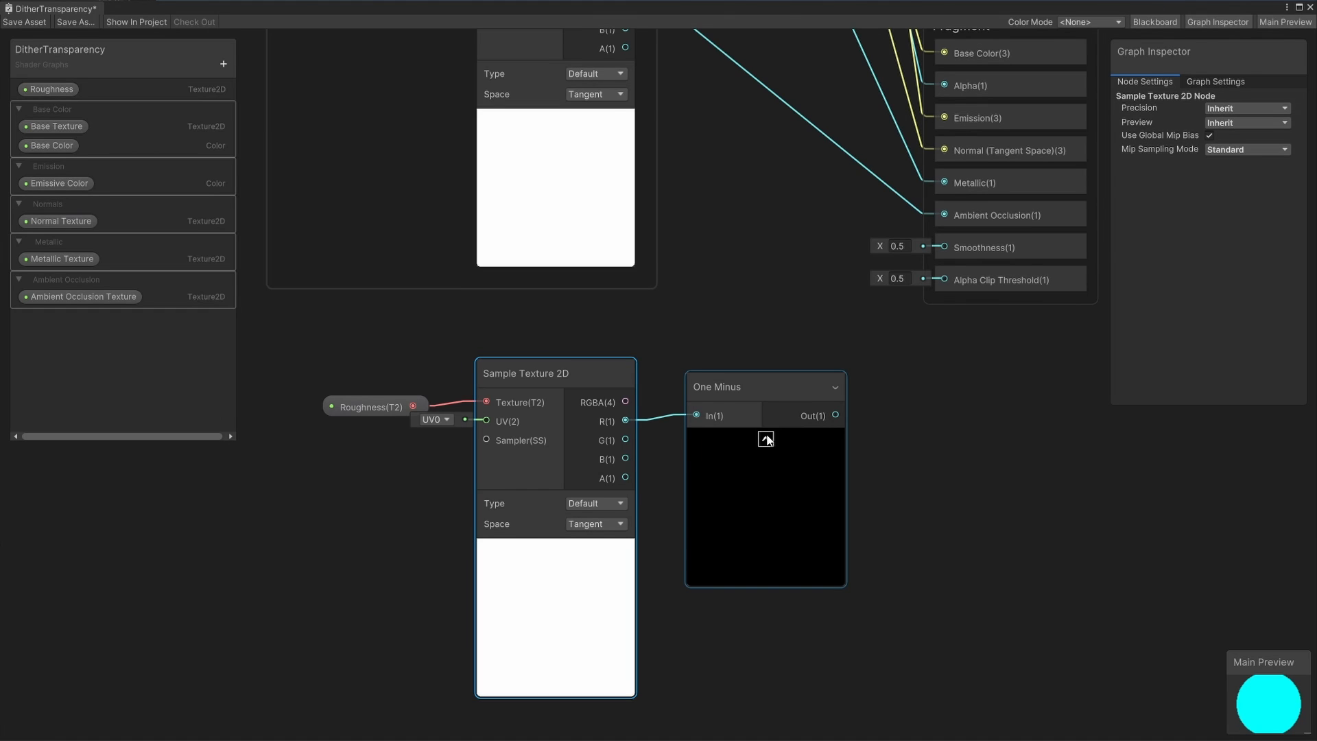
left_click(765, 439)
left_click_drag(751, 395, 945, 247)
left_click(755, 373)
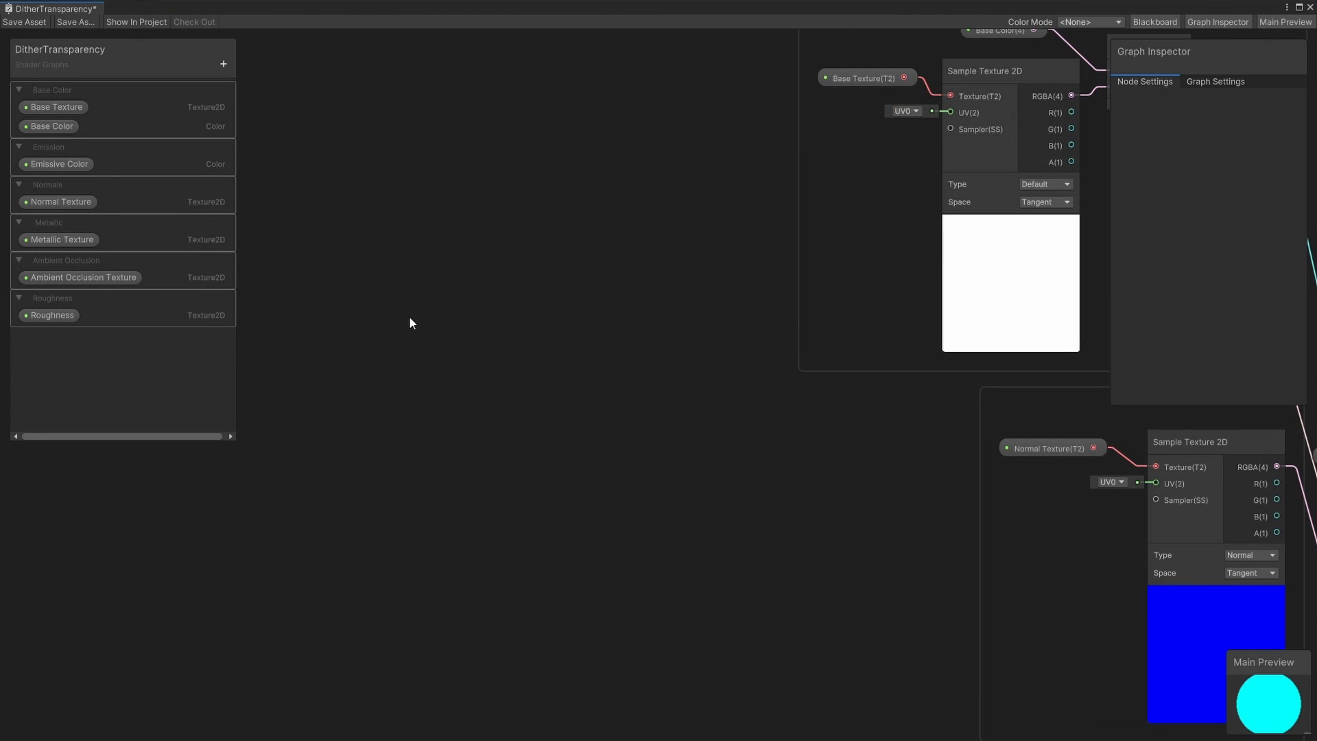
- Add a Texture 2D property named Heightmap Texture
left_click(223, 63)
left_click(266, 194)
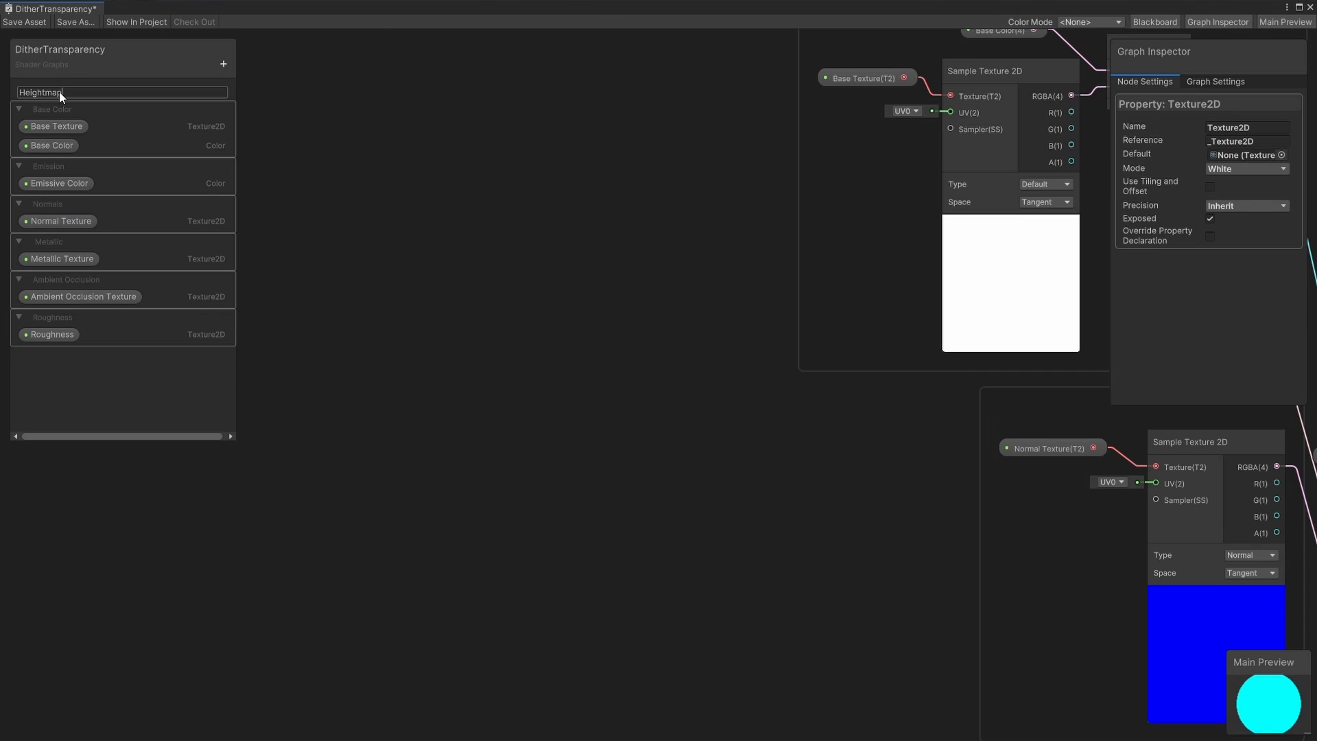
type("Heightmap Texture")
key("Return")
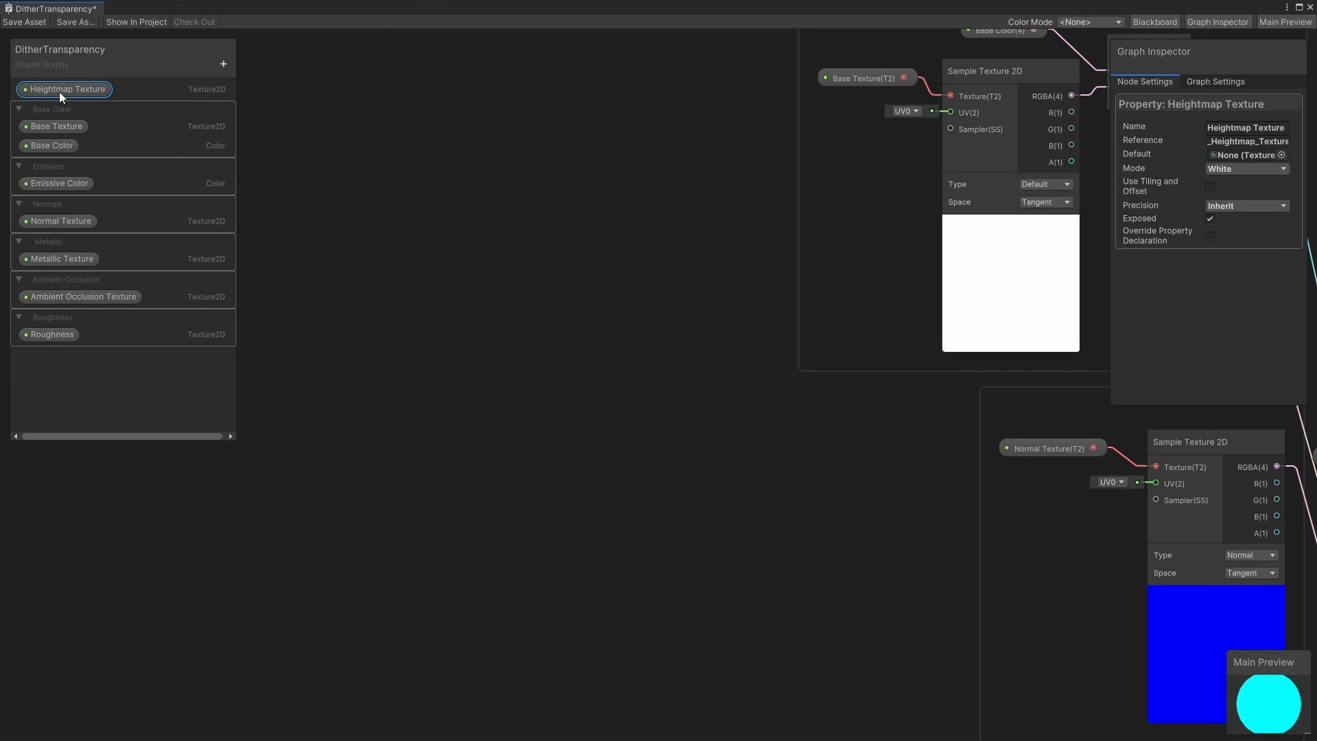
- Place Heightmap Texture in the empty area beside the Base Color group and connect it to a new Parallax Mapping node
left_click_drag(328, 285, 327, 284)
left_click_drag(436, 298, 517, 297)
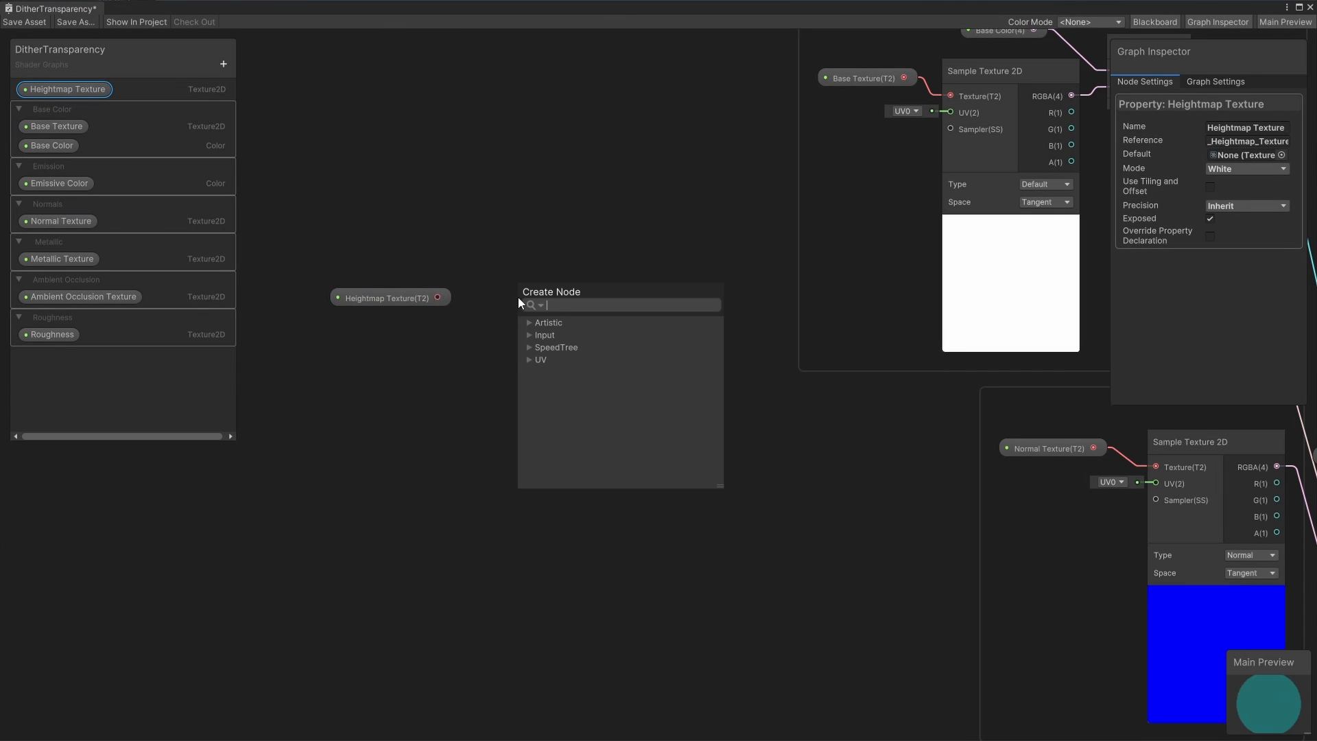
type("paralla")
left_click(619, 330)
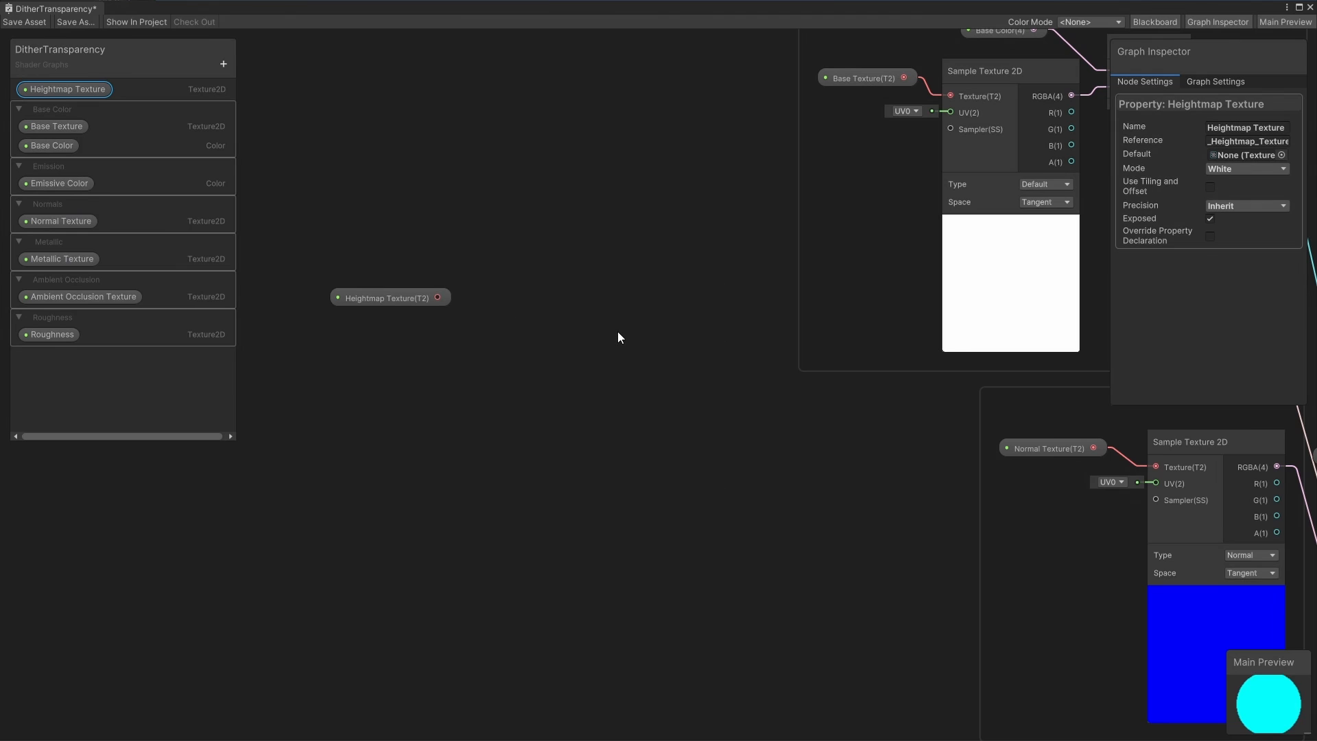
left_click_drag(594, 299, 571, 288)
left_click(632, 176)
- Connect the ParallaxUVs output to the UV inputs of the base texture and normal texture samplers
middle_click_drag(635, 194, 462, 284)
left_click_drag(487, 393, 776, 204)
middle_click_drag(635, 438, 534, 349)
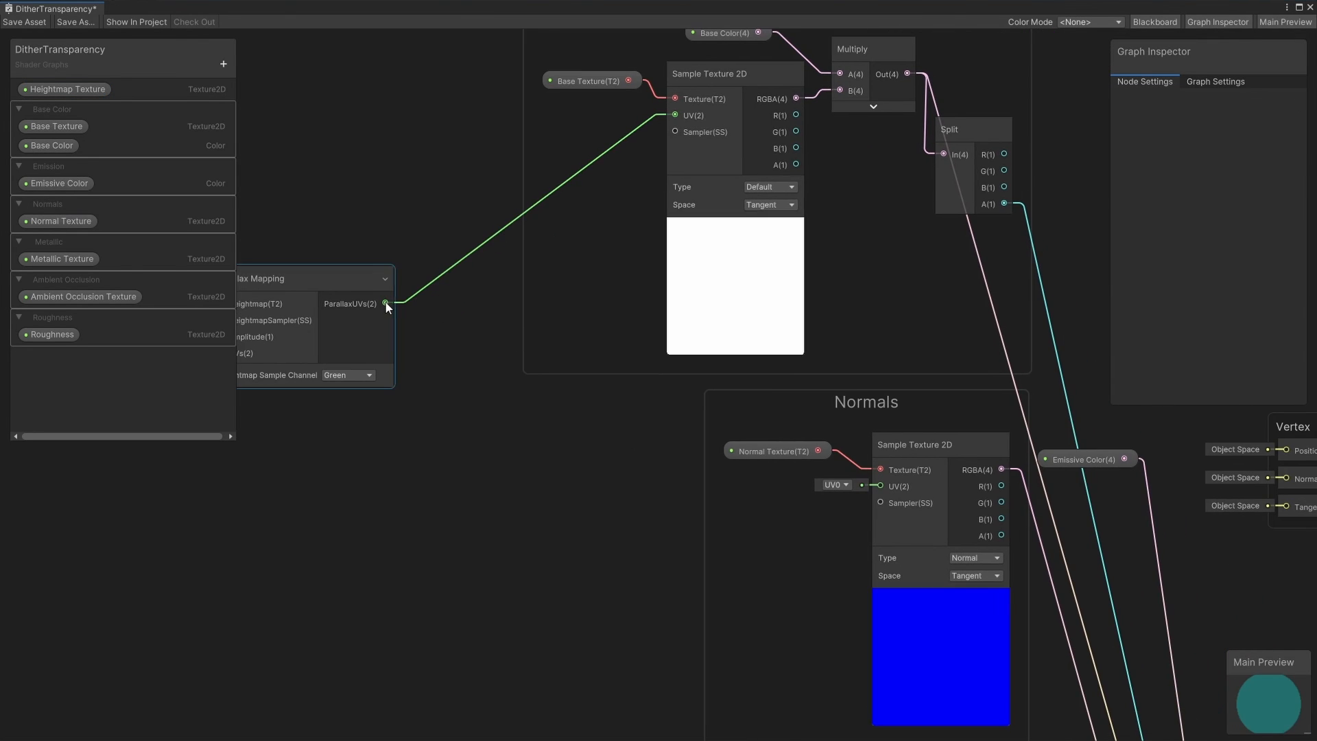
left_click_drag(386, 302, 892, 485)
- Connect the ParallaxUVs output to the UV inputs of the metallic, ambient occlusion and roughness samplers
scroll(694, 549, "down", 6)
middle_click_drag(691, 549, 669, 346)
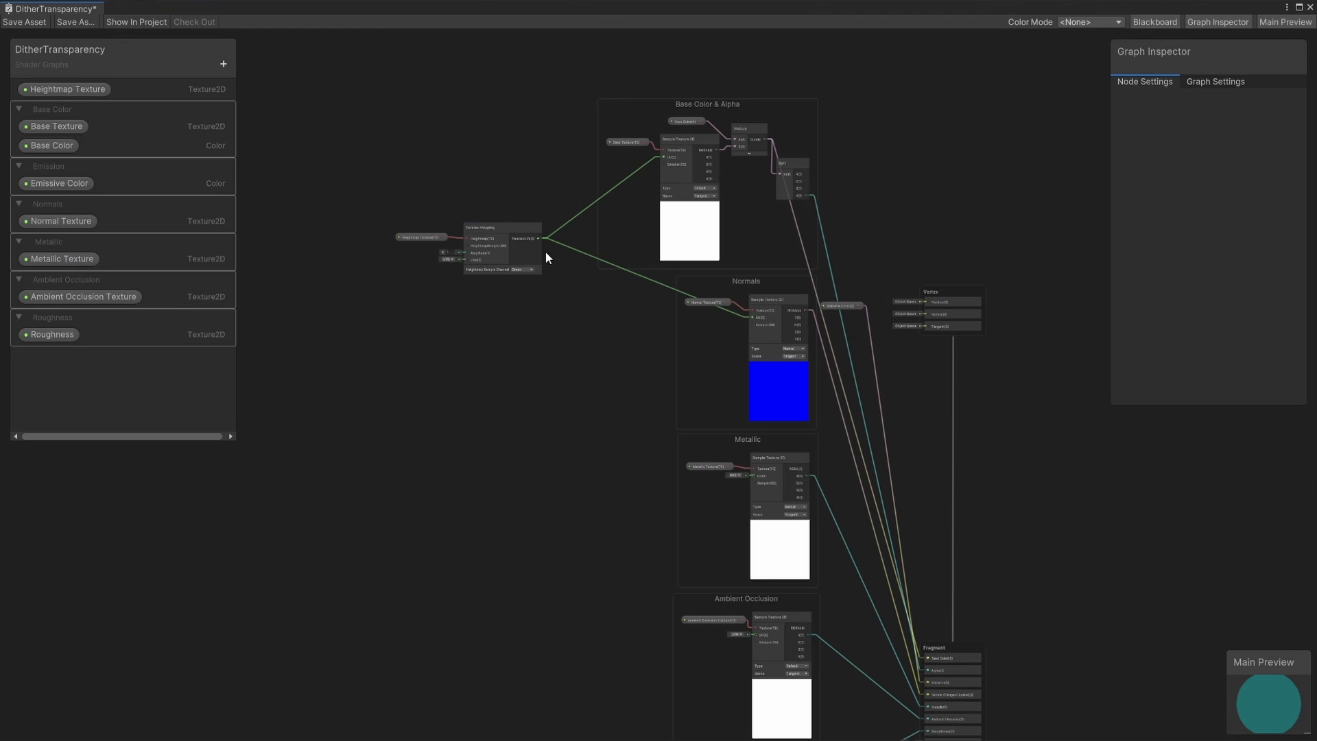
left_click_drag(540, 238, 753, 475)
left_click_drag(545, 239, 755, 634)
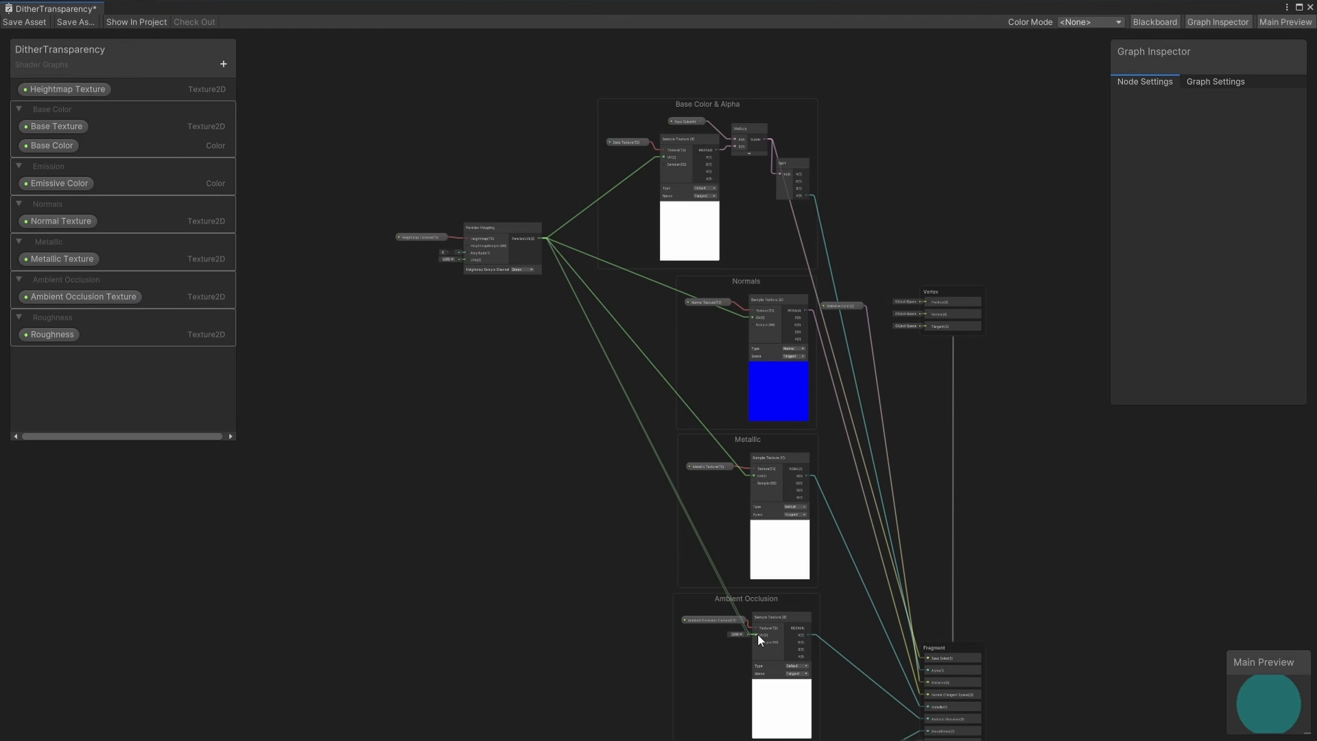
middle_click_drag(553, 648, 532, 522)
left_click_drag(519, 112, 686, 669)
mouse_move(560, 628)
middle_mouse_down()
mouse_move(553, 382)
mouse_move(576, 637)
middle_mouse_up()
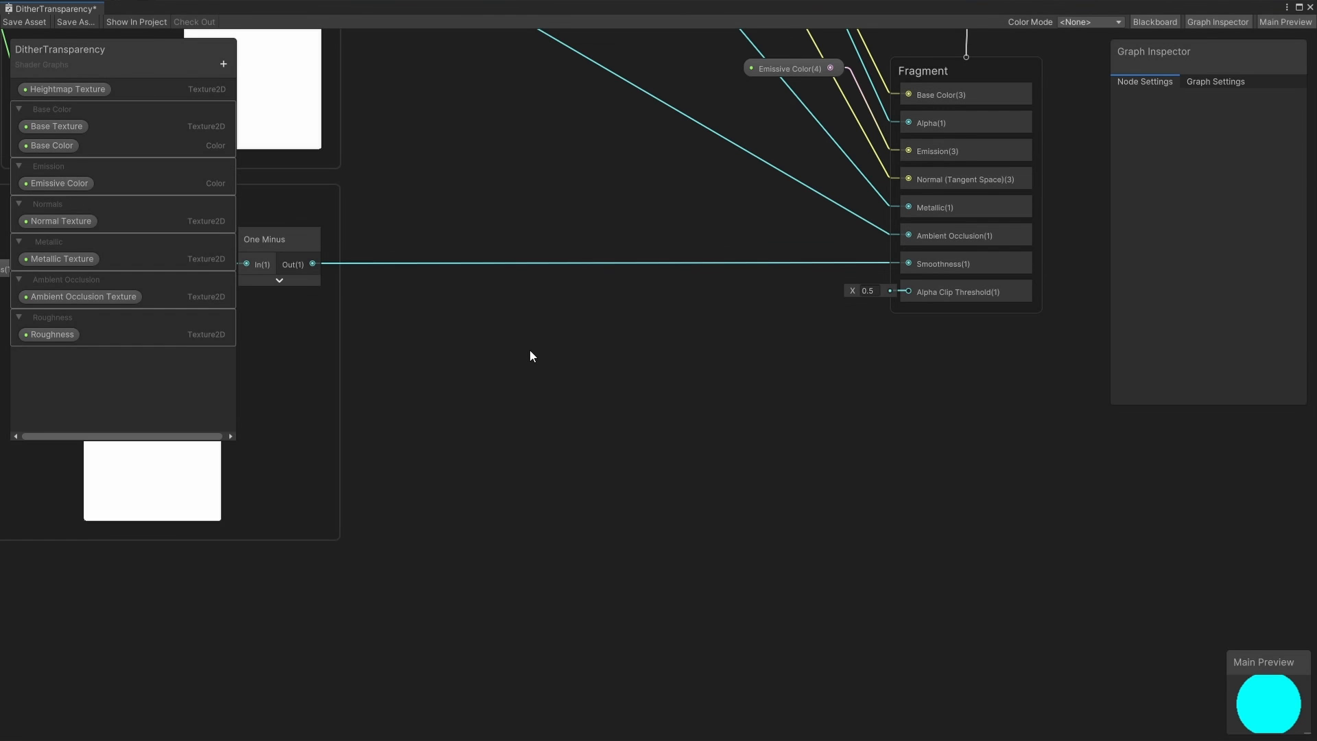
- Create a Dither node and position it in the empty area below the Smoothness connection, near the Fragment block
right_click(661, 381)
left_click(676, 388)
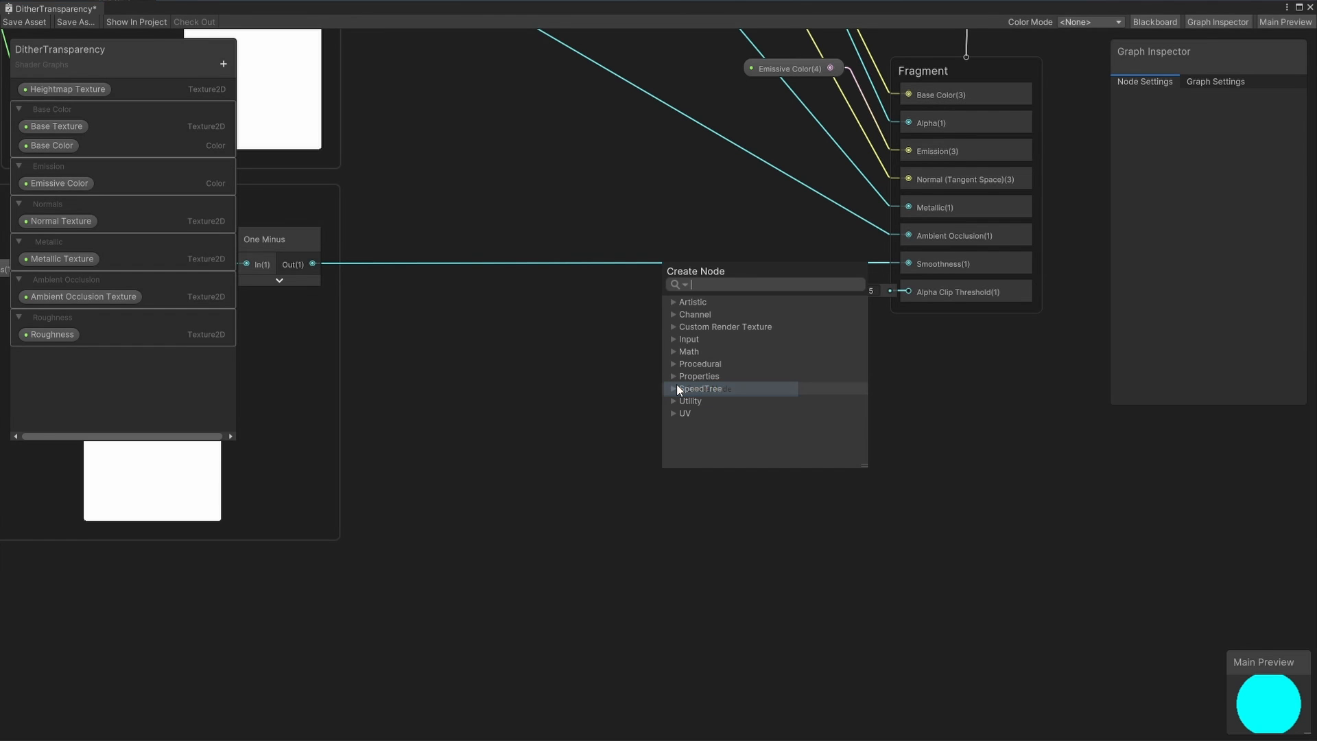
type("dither")
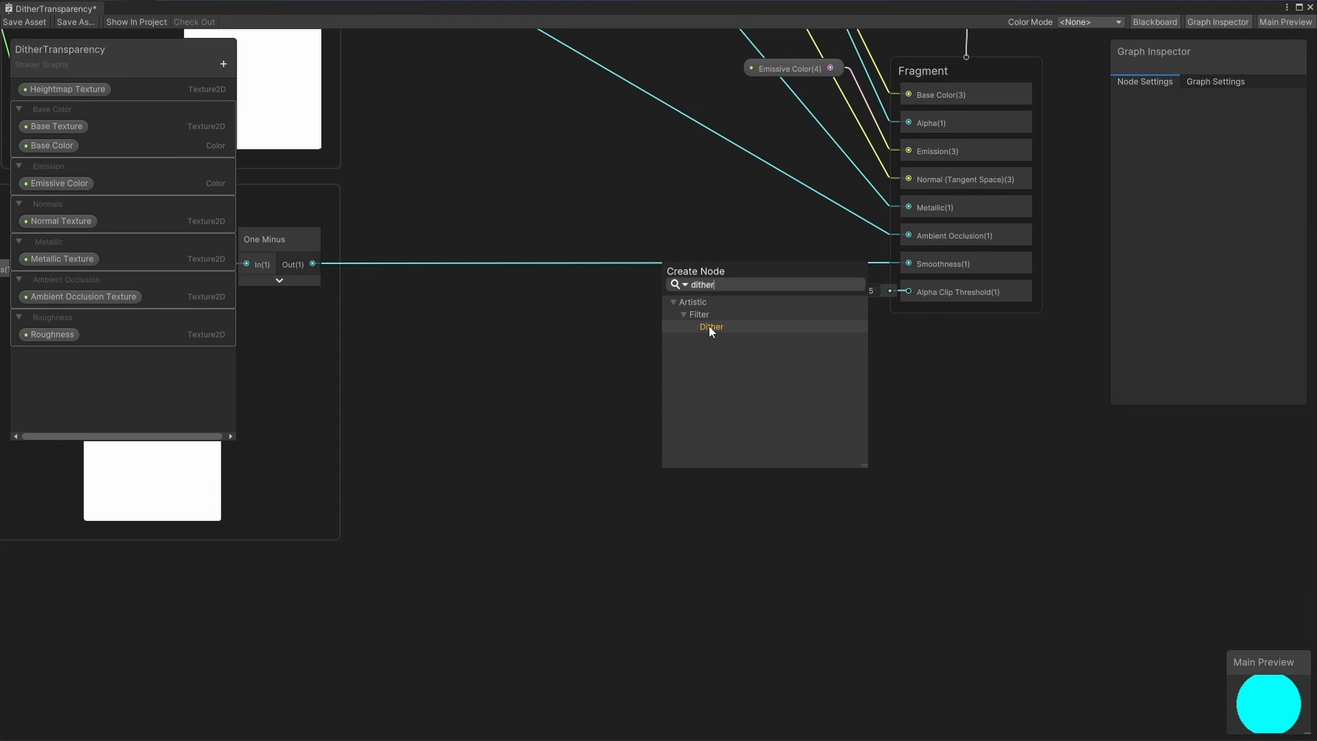
left_click(712, 325)
left_click_drag(724, 405, 751, 431)
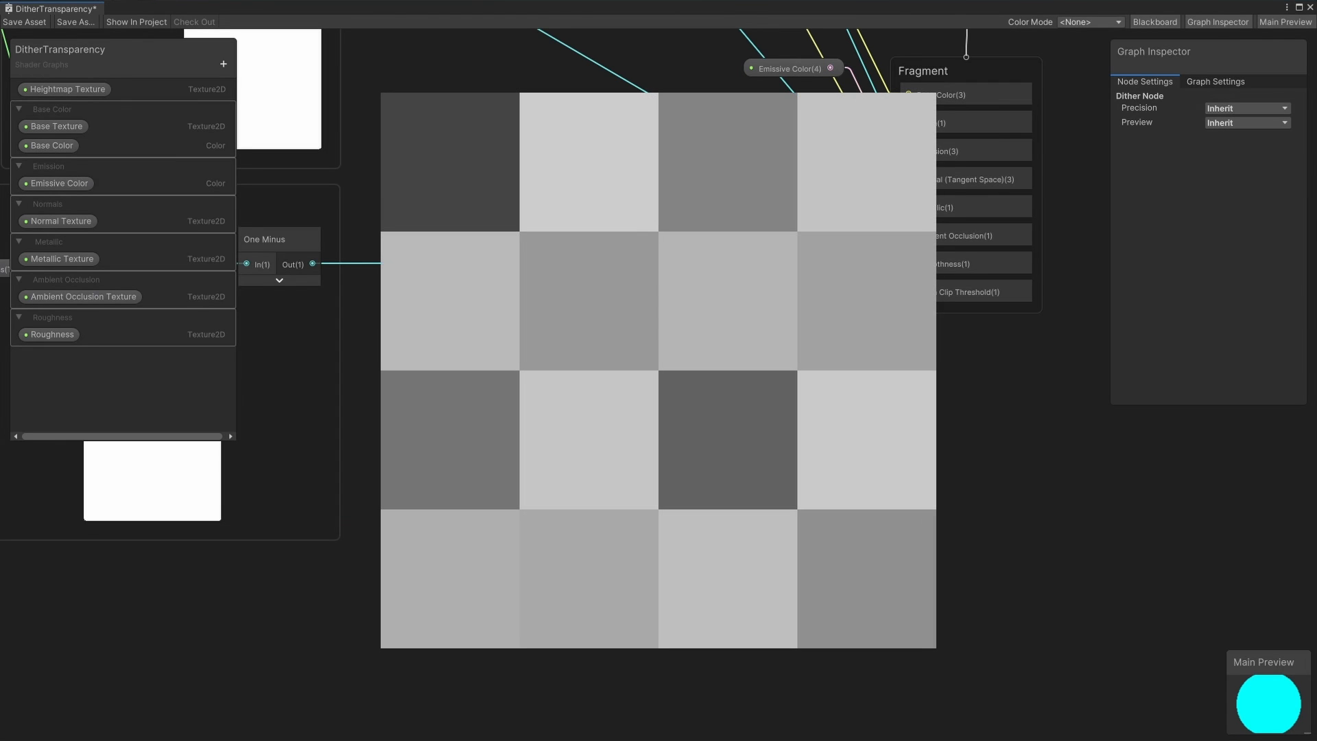
- Set the Dither node's In value to 1 and connect its output to the Fragment block's Alpha Clip Threshold
left_click(740, 384)
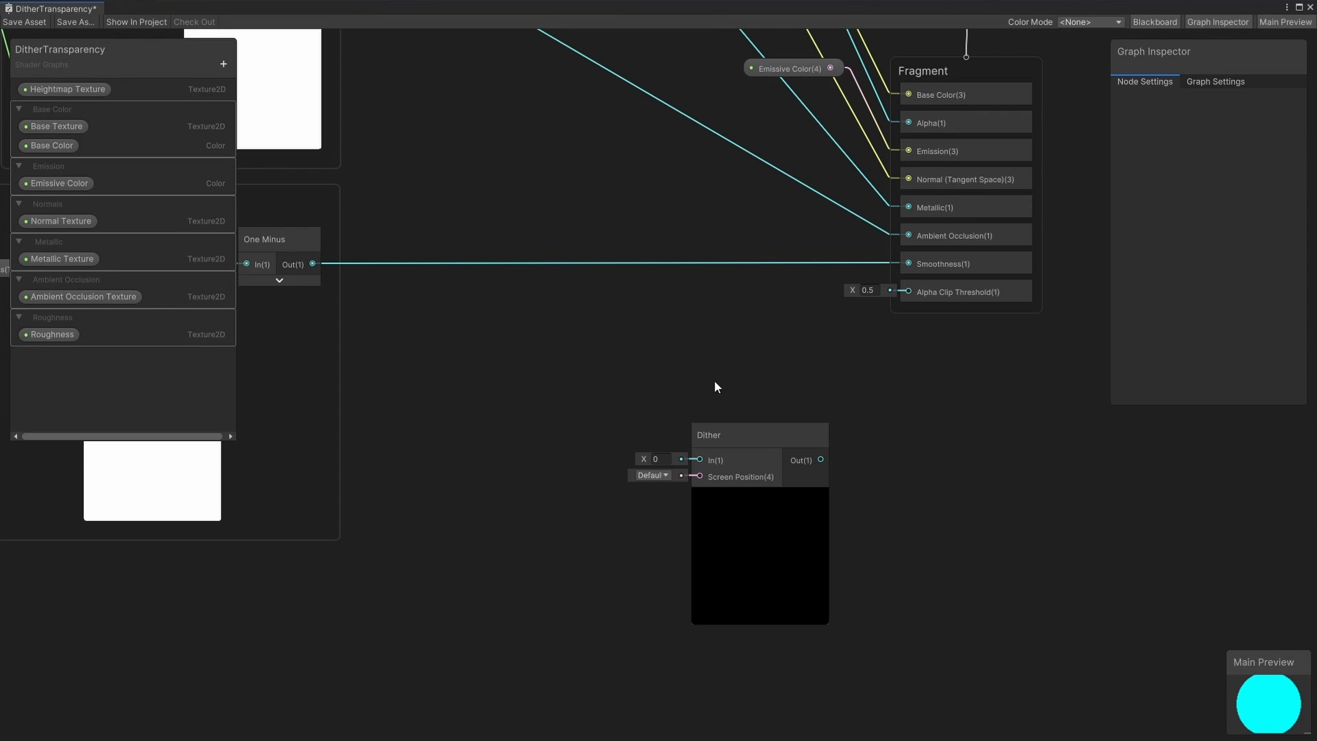
type("1")
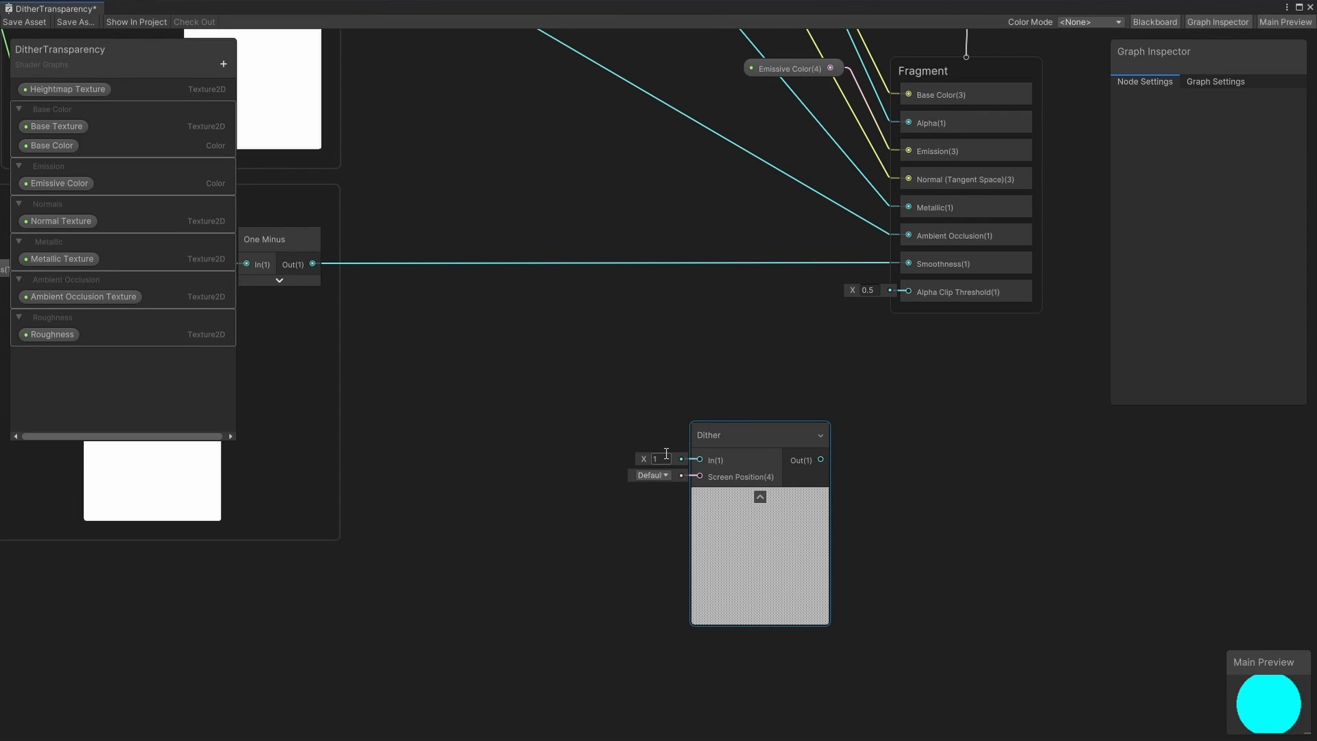
scroll(768, 529, "up", 6)
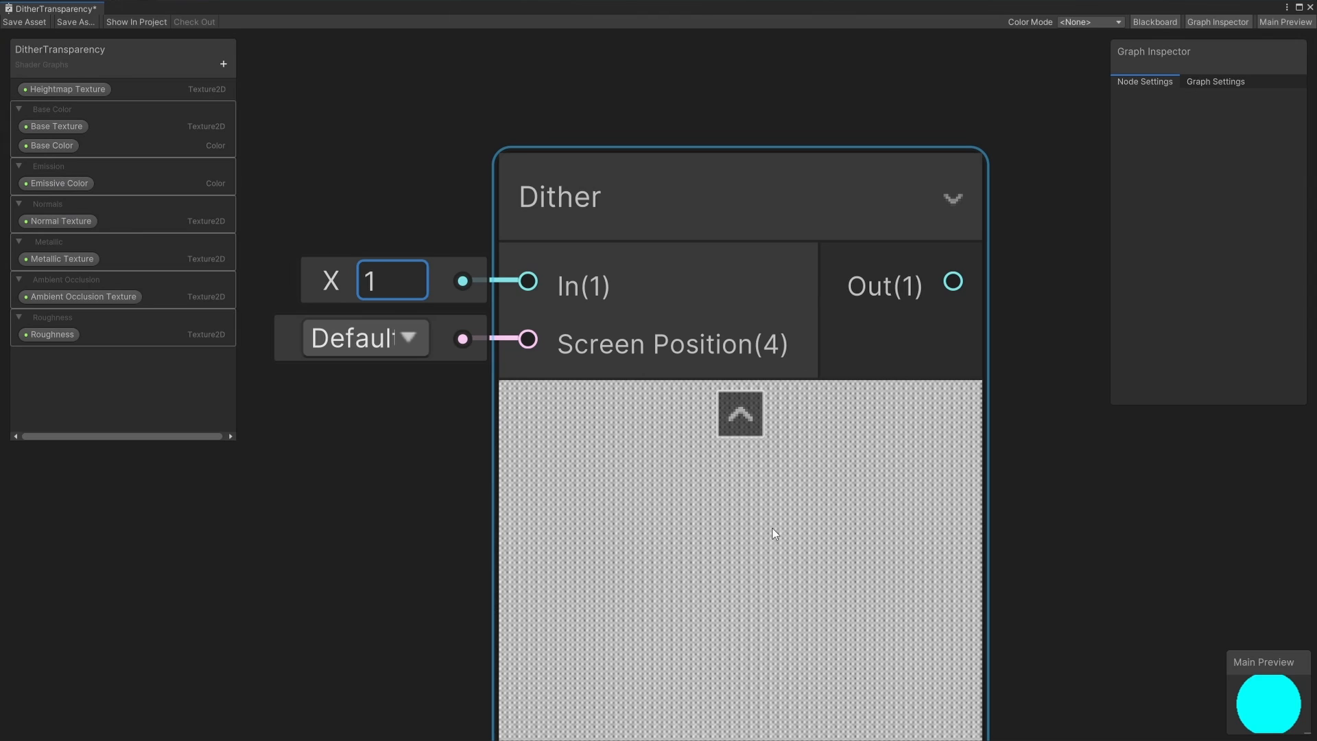
scroll(772, 529, "down", 5)
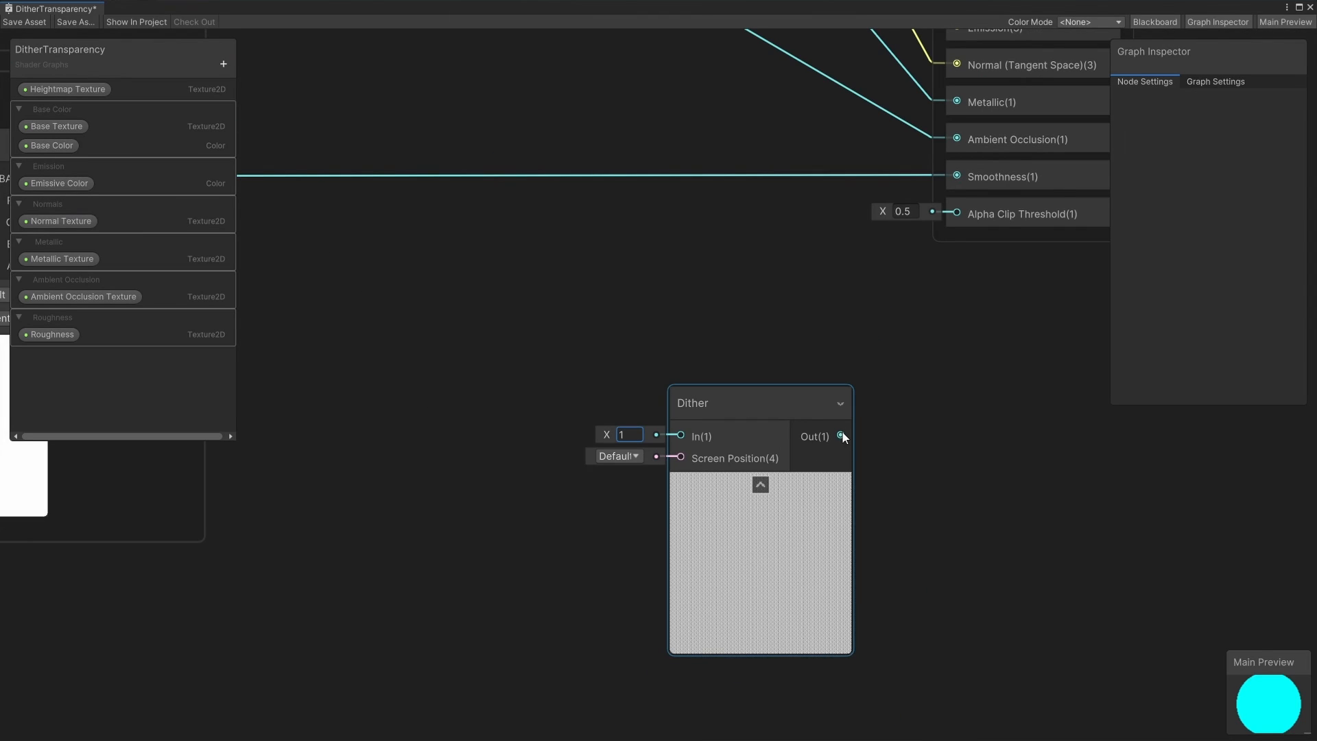
left_click_drag(840, 436, 964, 211)
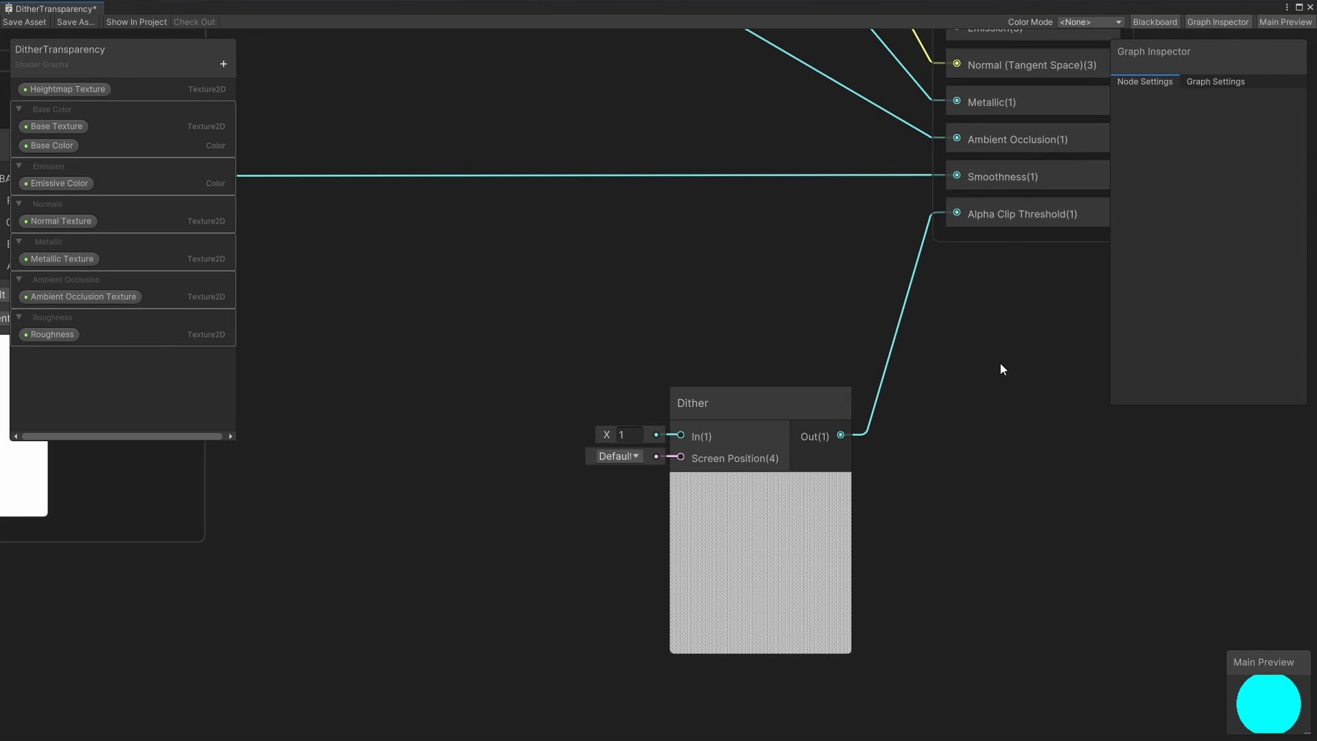
- Add a Float property named Dither Size to the graph and set it to Integer mode with a default of 1
left_click(223, 64)
left_click(253, 90)
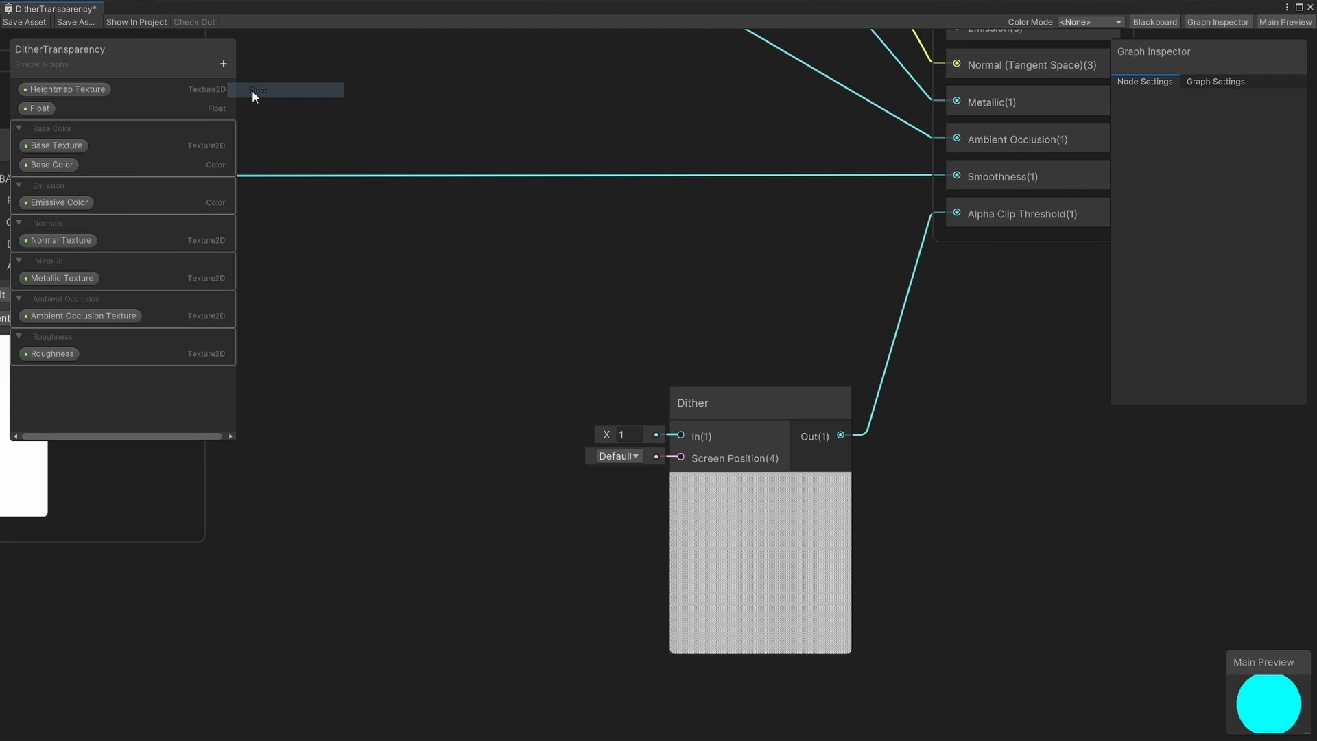
double_click(47, 109)
type("Dither ")
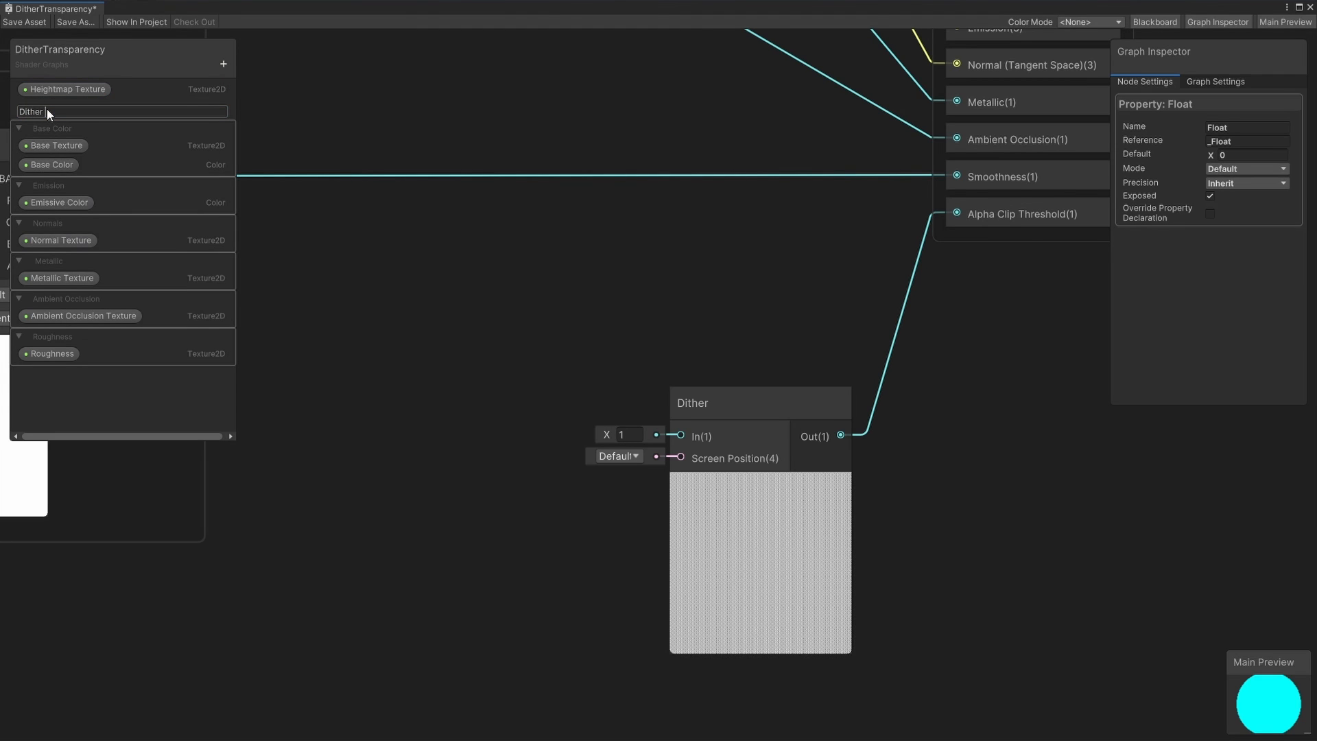
type("Size")
key("Return")
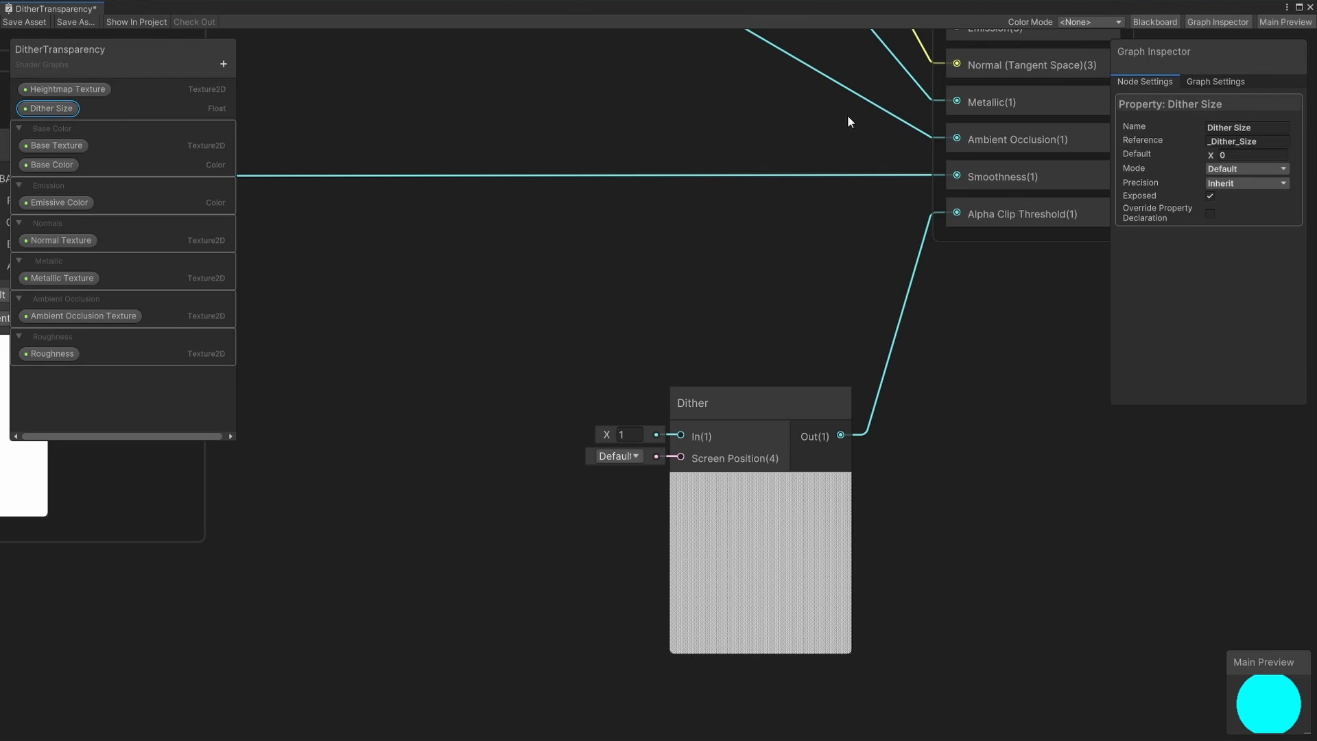
left_click(1244, 169)
left_click(1245, 214)
- Create a Screen Position node in the empty area between the roughness group and the Dither node
middle_click_drag(548, 283, 834, 246)
right_click(648, 284)
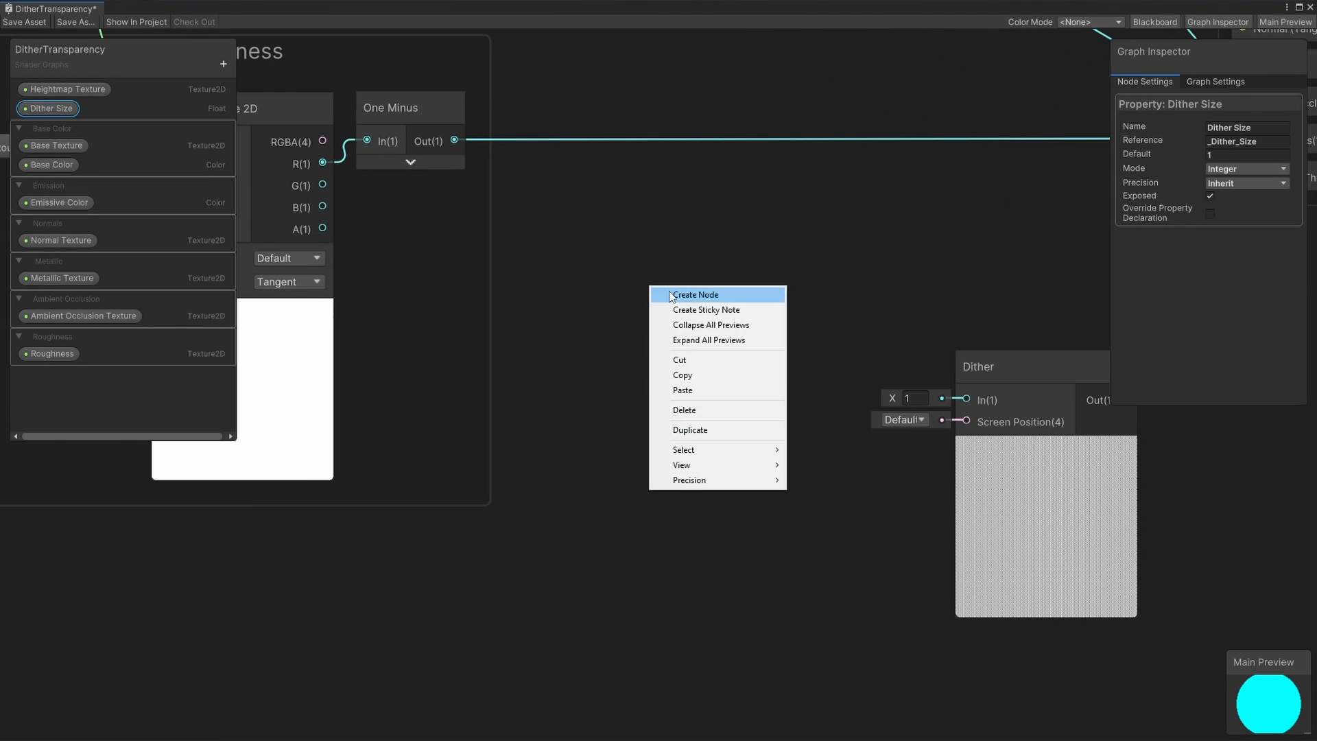
left_click(669, 290)
type("screen pos")
double_click(740, 268)
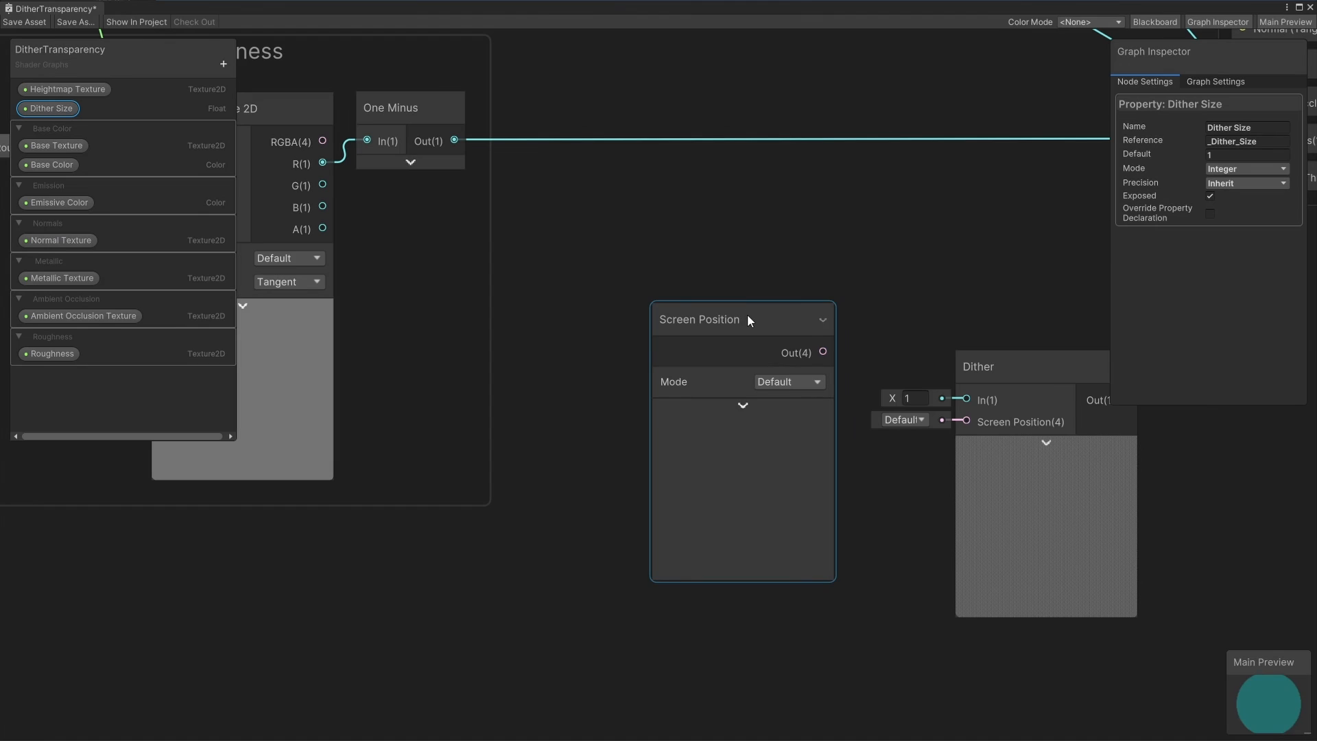
left_click_drag(746, 315, 806, 340)
- Create a Divide node beside the Dither node with the Screen Position output connected to its A input
left_click(604, 343)
type("div")
double_click(776, 455)
left_click(778, 392)
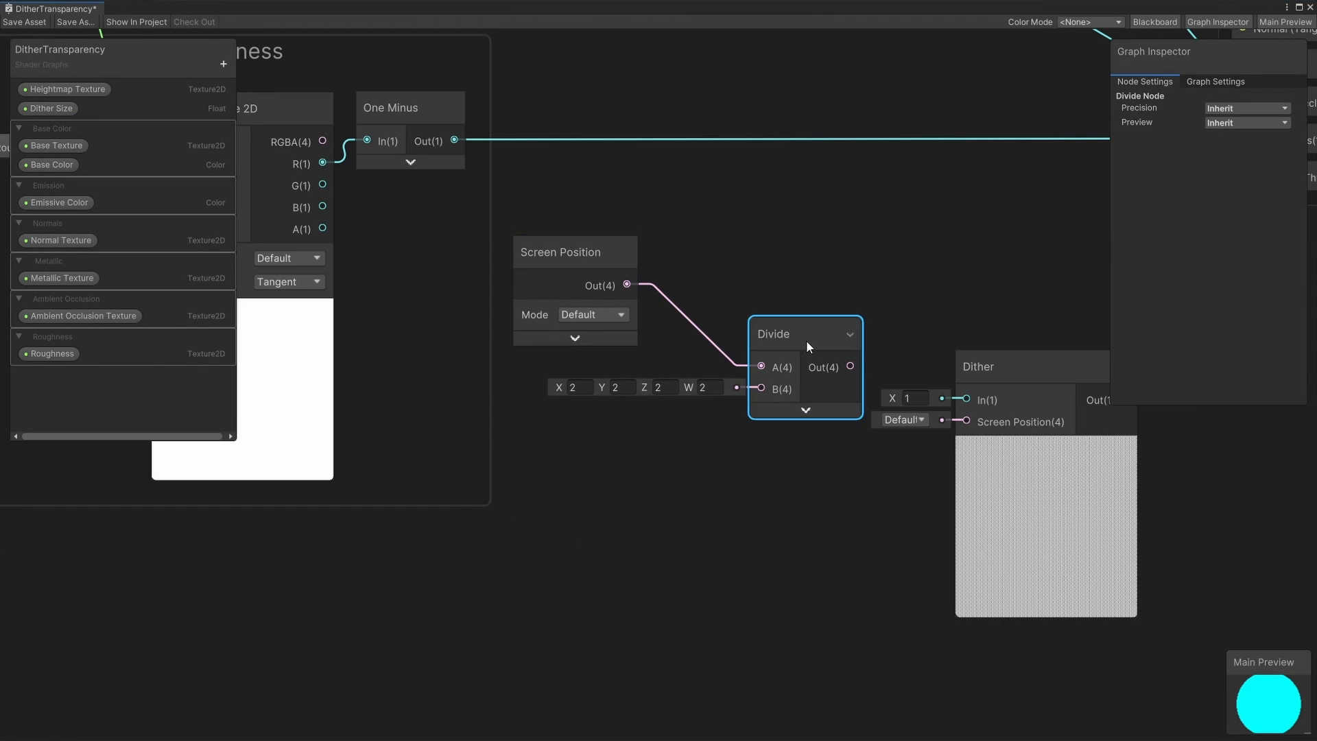
- Connect Dither Size to the Divide node's B input and the Divide output to Dither's Screen Position, then tidy the nodes
left_click_drag(44, 110, 573, 438)
left_click_drag(671, 455, 761, 389)
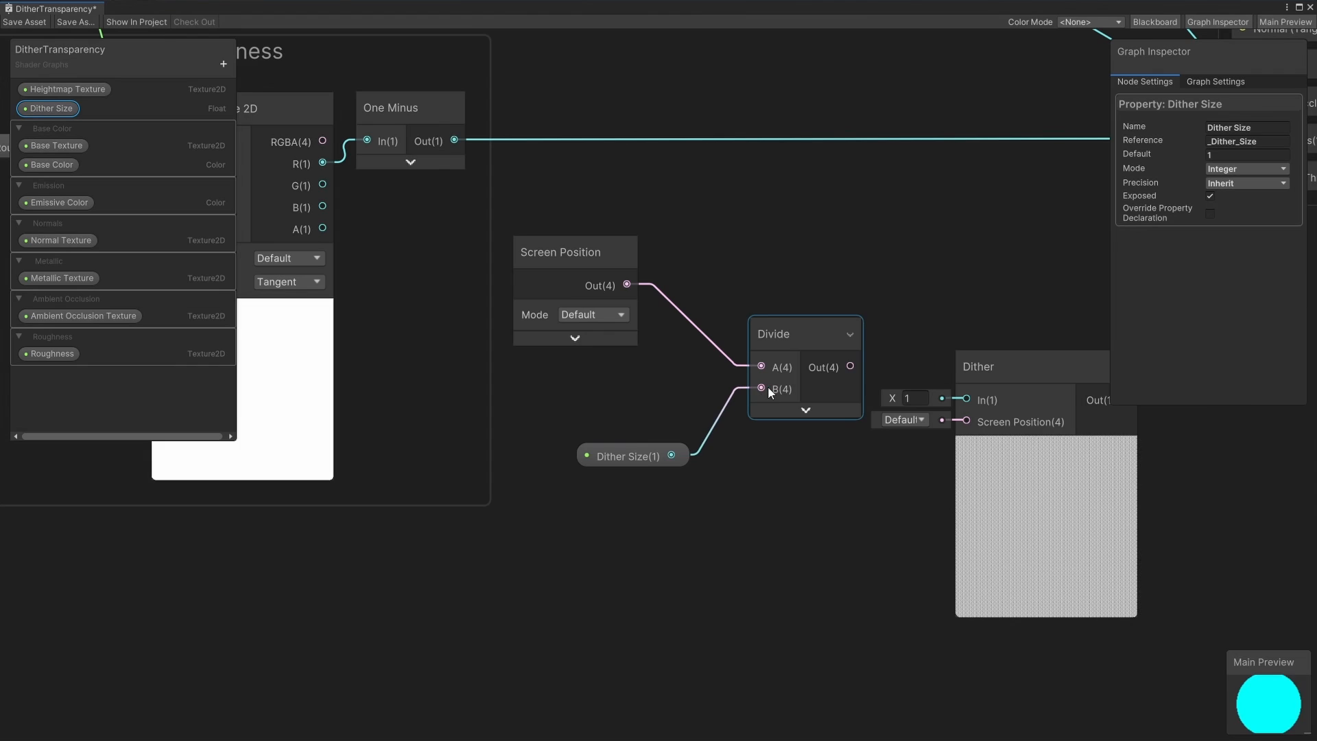
left_click_drag(850, 365, 945, 411)
left_click_drag(813, 339, 813, 395)
middle_click_drag(856, 303, 648, 320)
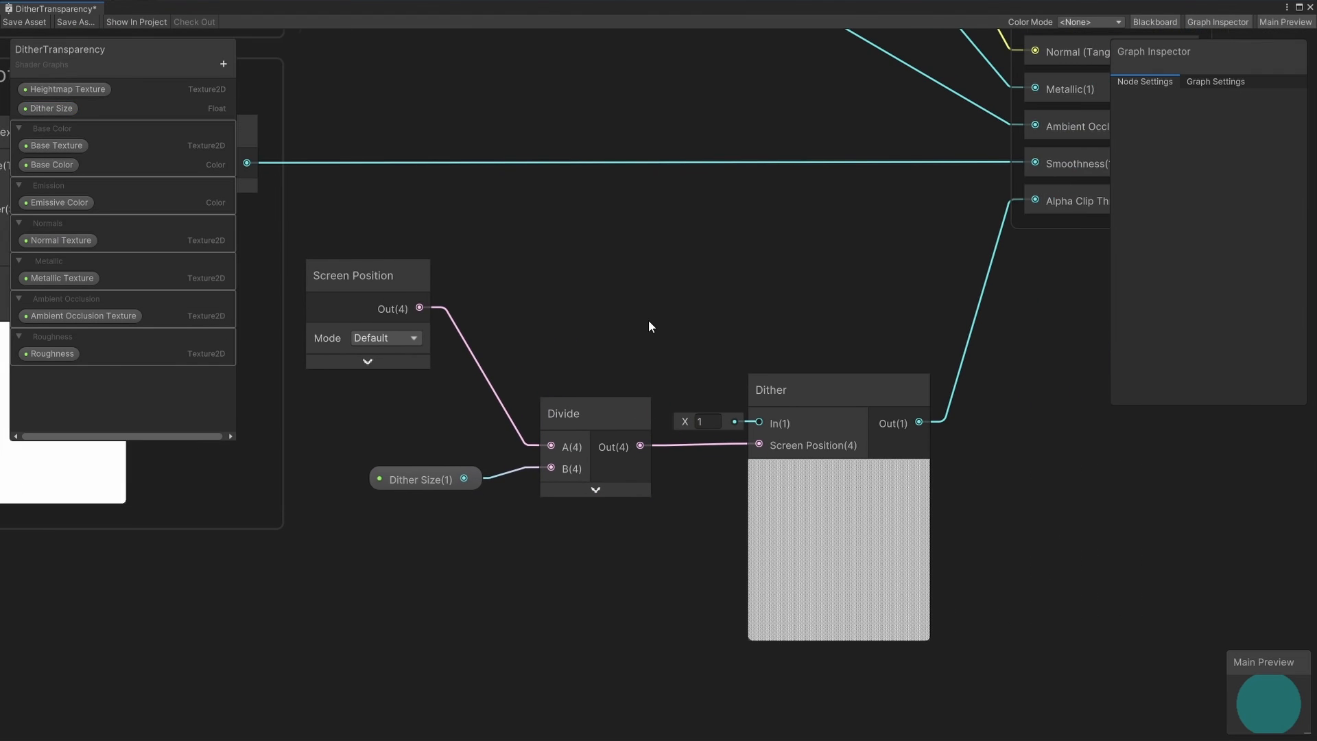
left_click_drag(365, 277, 422, 338)
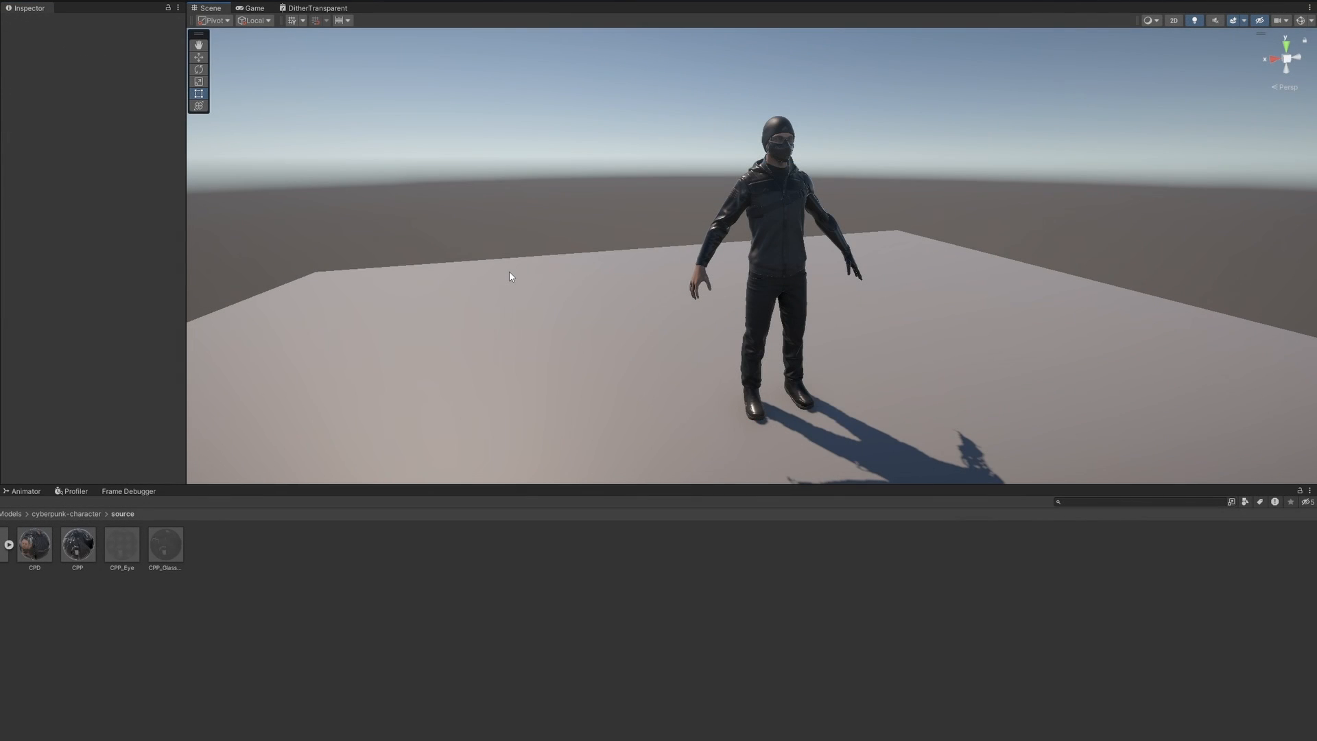
- Lower the Base Color alpha of the CPD material to make the character's clothing partly transparent
right_click_drag(509, 271, 453, 255)
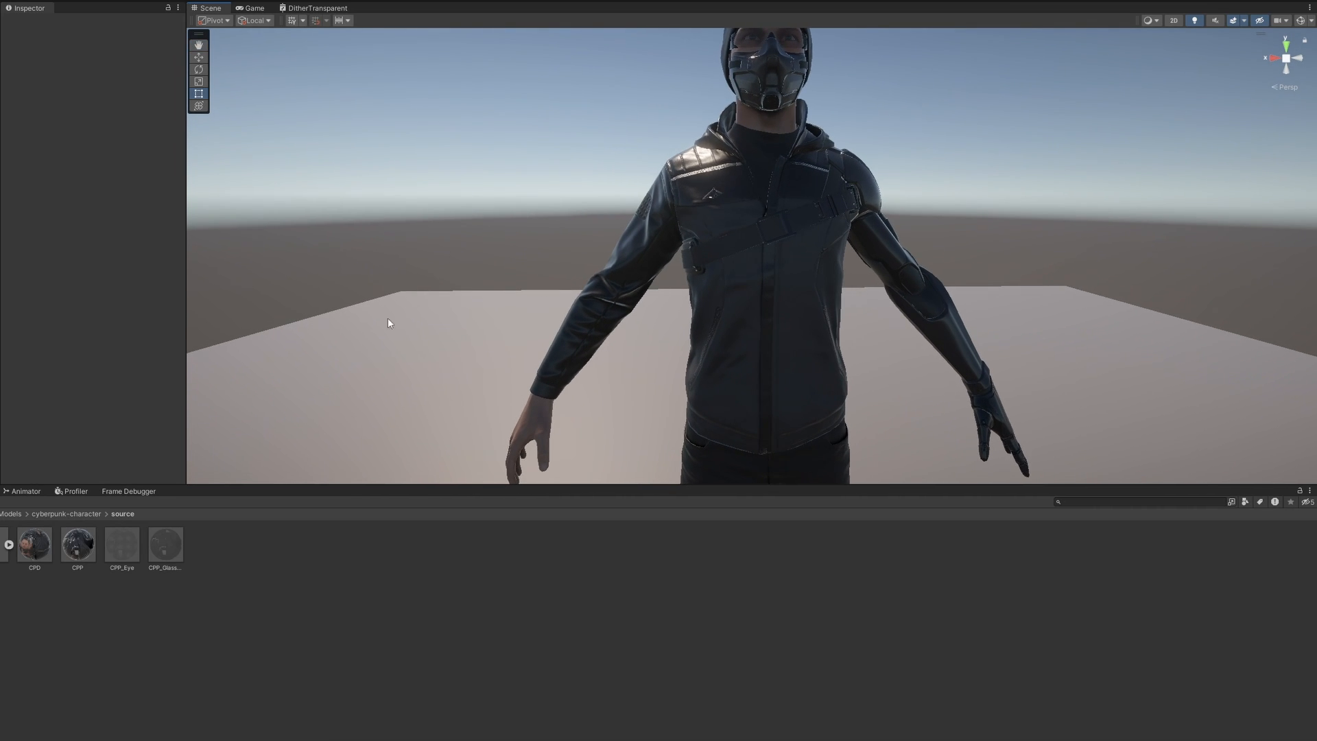
left_click(39, 543)
left_click(136, 134)
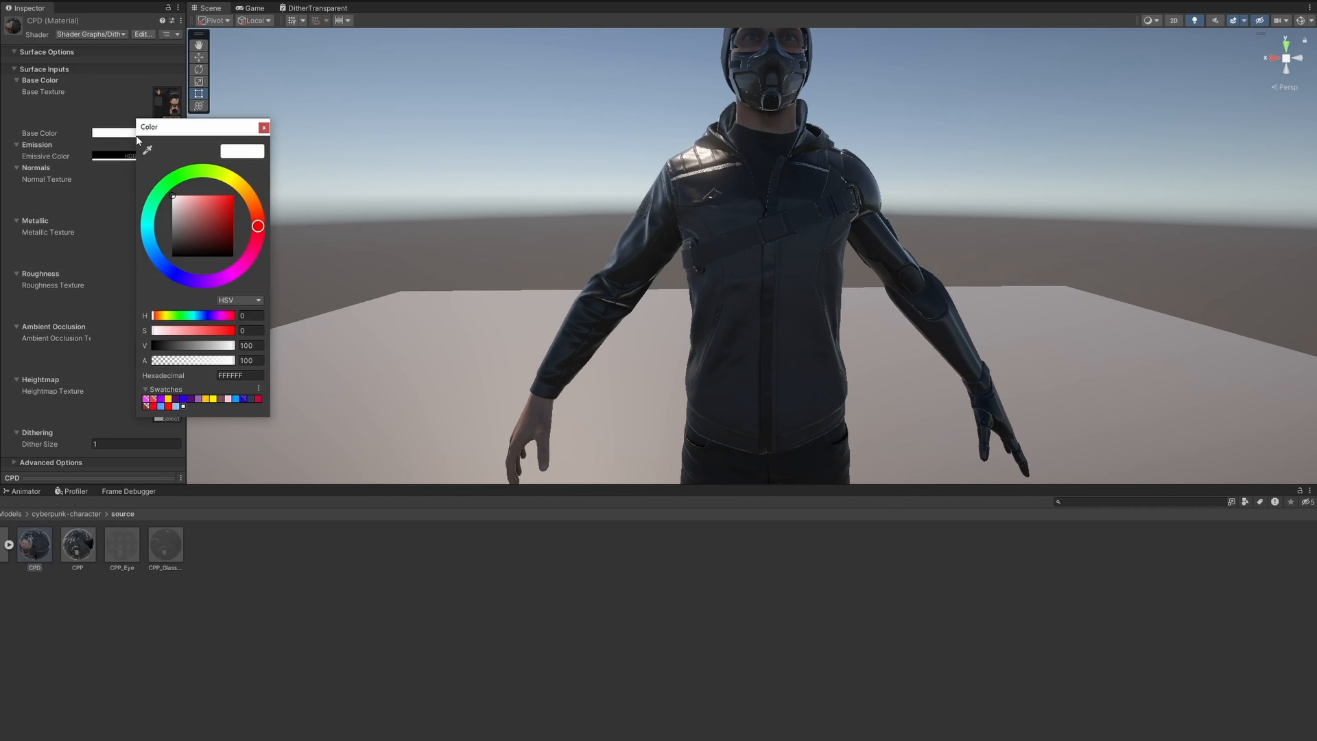
left_click_drag(234, 361, 184, 367)
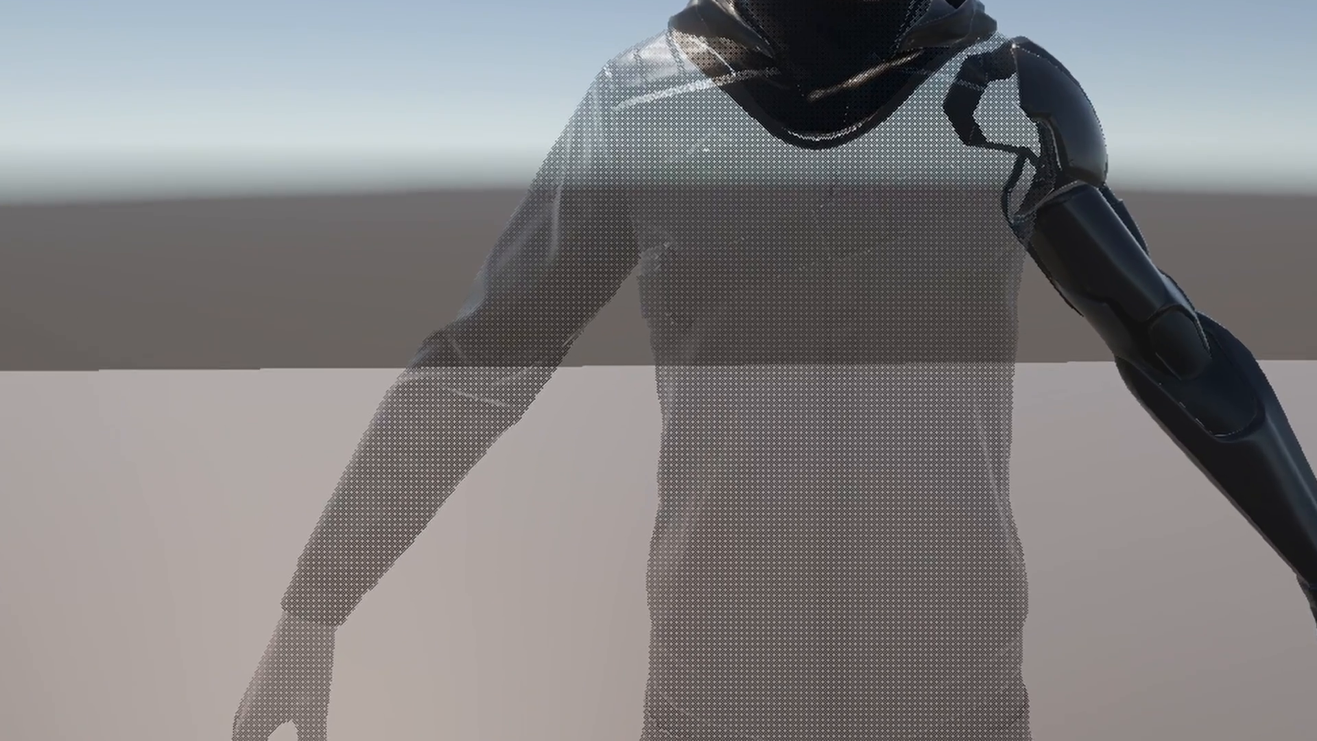